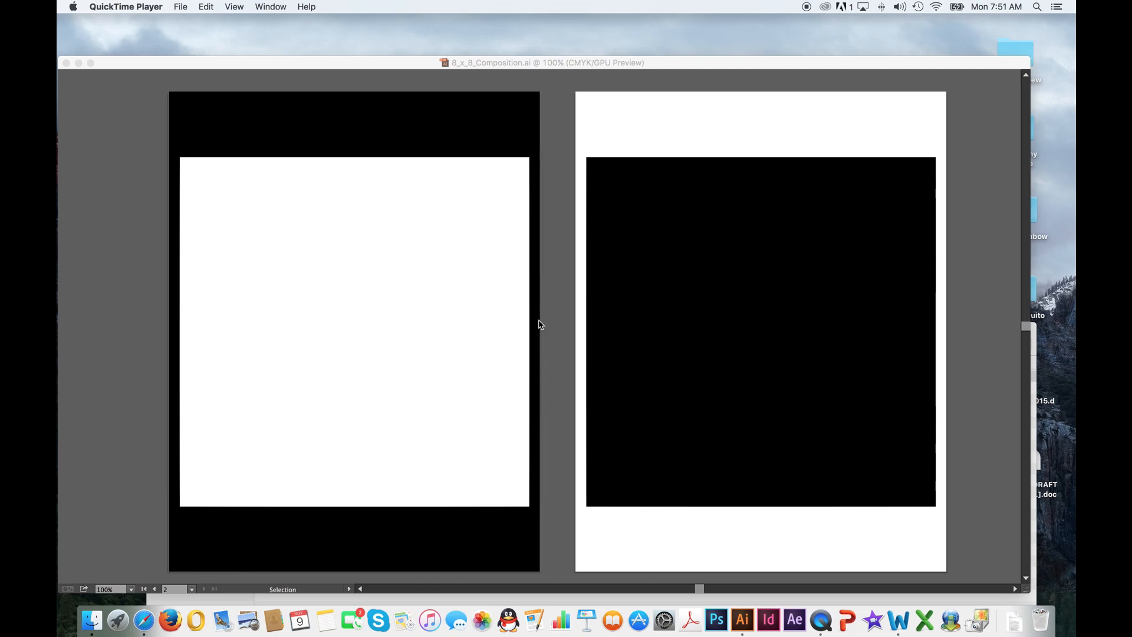
- Switch to the Illustrator window showing 8_x_8_Composition.ai
{"action": "left_click", "coordinate": [422, 64]}
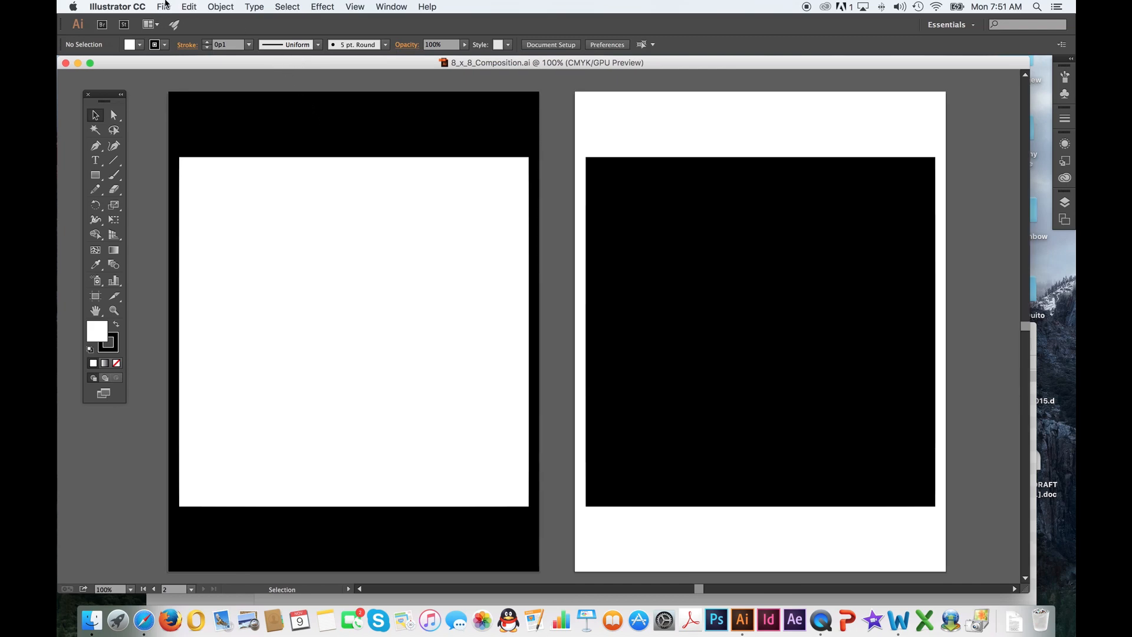
{"action": "left_click", "coordinate": [164, 7]}
{"action": "left_click", "coordinate": [167, 34]}
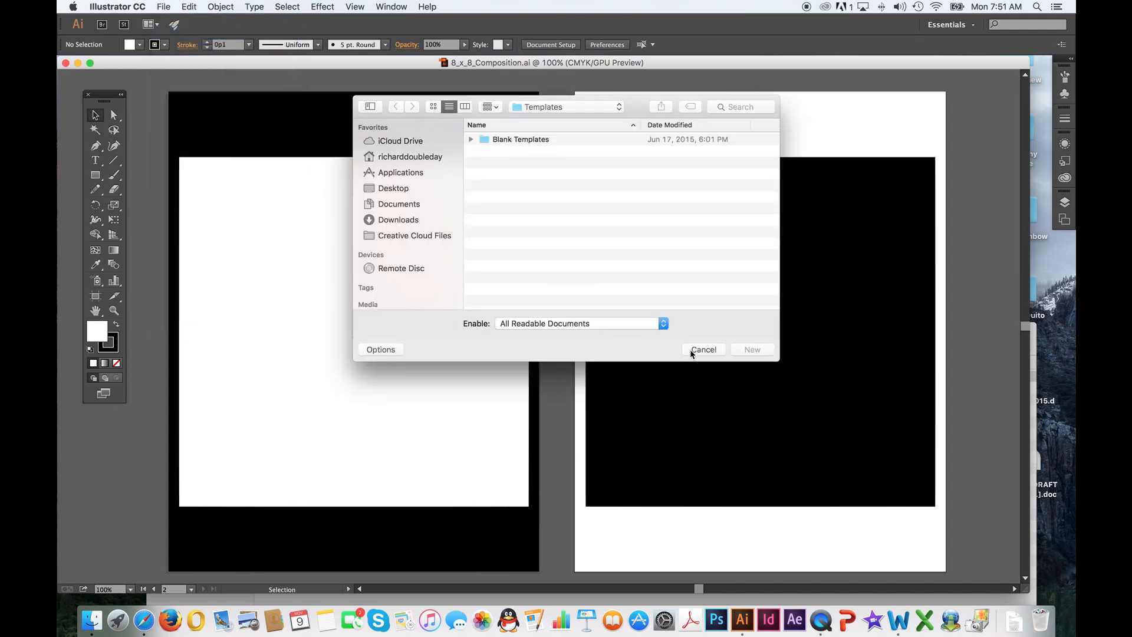
{"action": "left_click", "coordinate": [690, 351]}
- Create a new one-artboard Letter document in portrait orientation, 8.5 in wide and 11 in high
{"action": "left_click", "coordinate": [163, 7]}
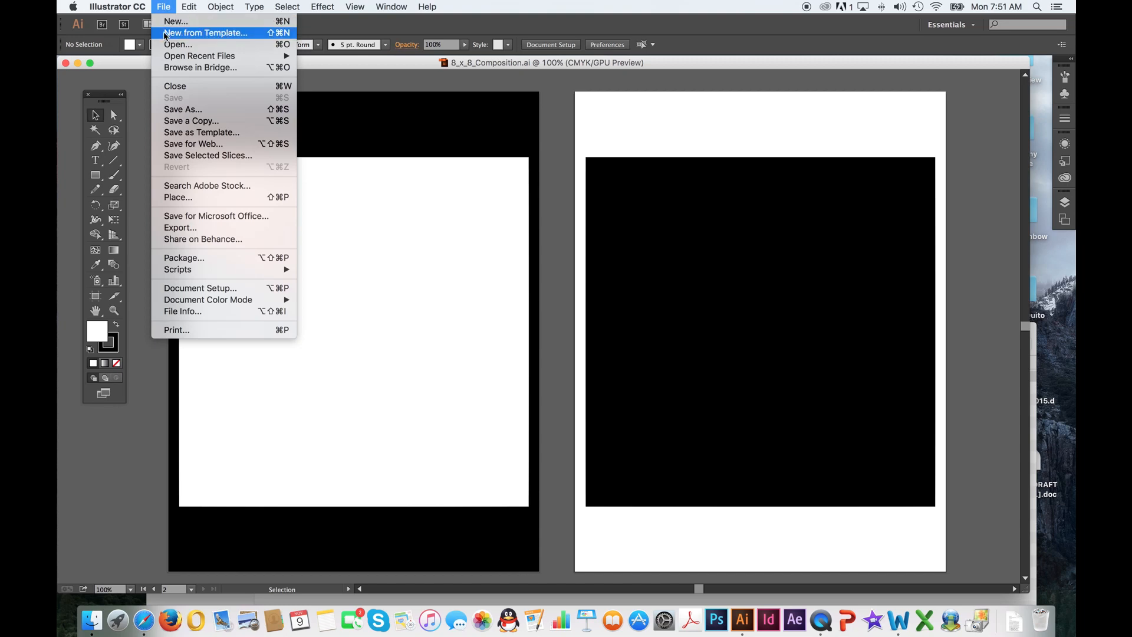
{"action": "left_click", "coordinate": [166, 27]}
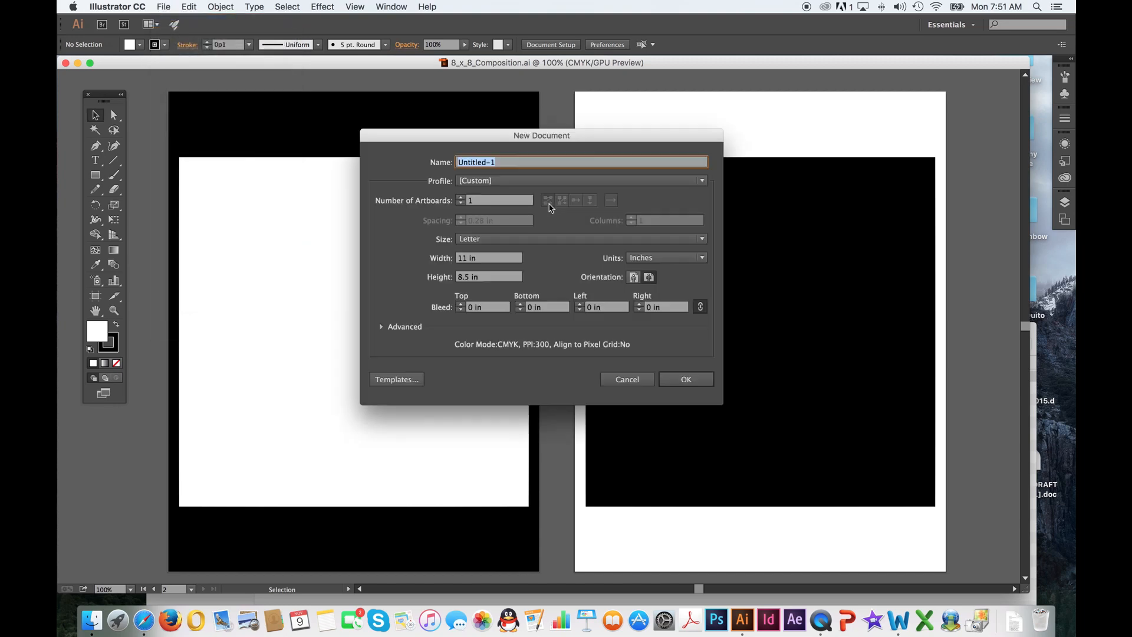
{"action": "left_click_drag", "start_coordinate": [486, 140], "coordinate": [481, 173]}
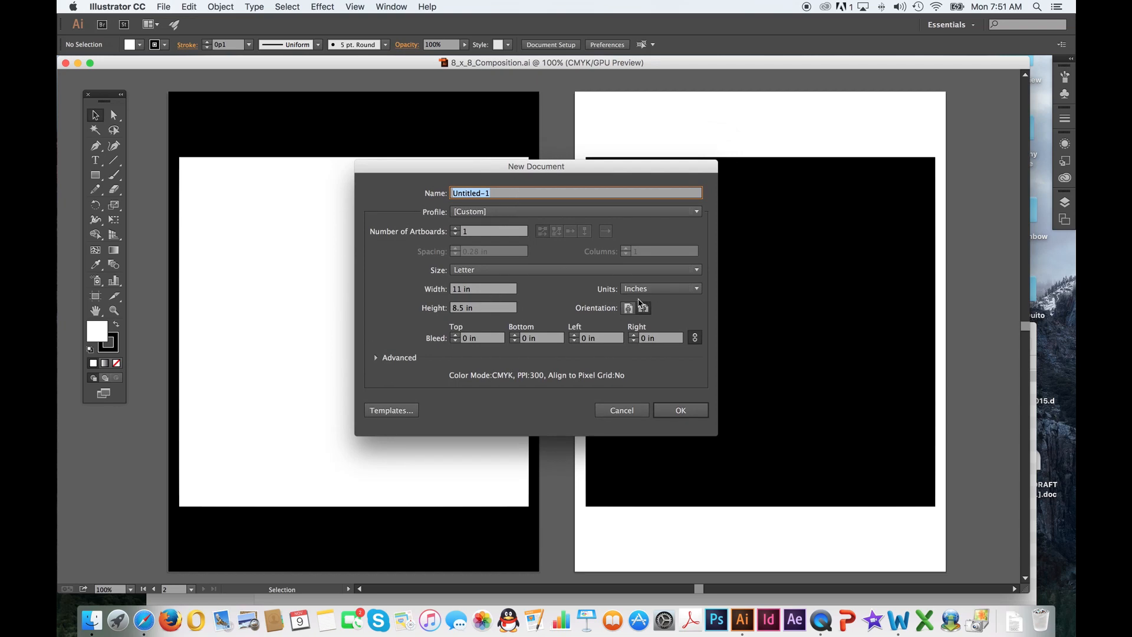
{"action": "left_click", "coordinate": [628, 308]}
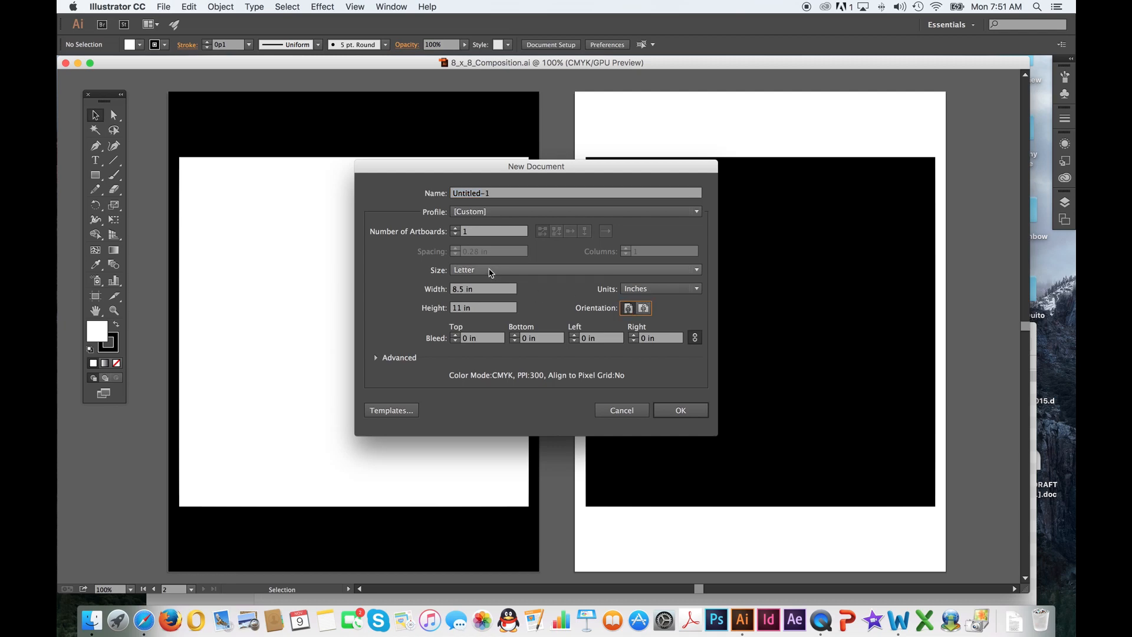
{"action": "left_click", "coordinate": [489, 273]}
{"action": "left_click", "coordinate": [490, 275]}
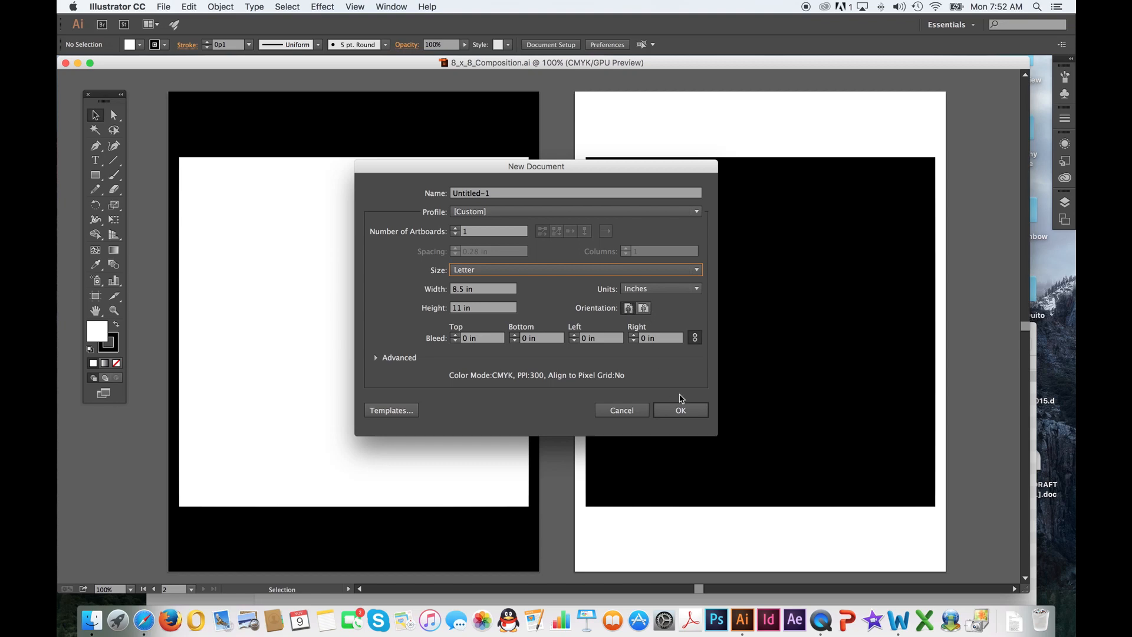
{"action": "left_click", "coordinate": [682, 411]}
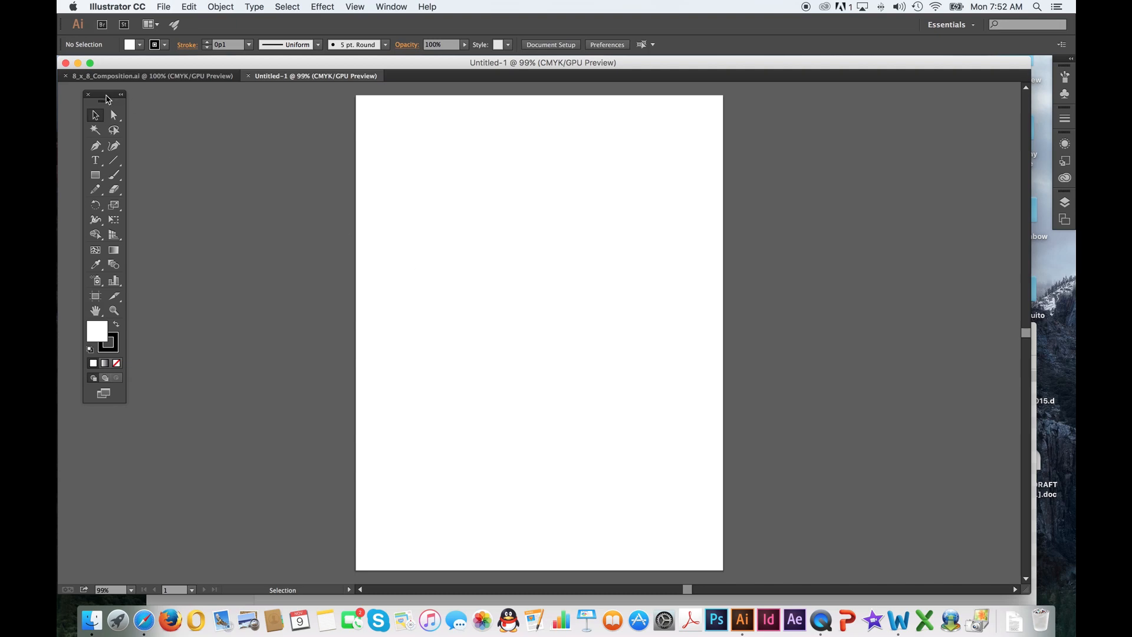
- Create an 8 in by 8 in rectangle on the artboard with the Rectangle tool
{"action": "left_click_drag", "start_coordinate": [107, 97], "coordinate": [278, 108]}
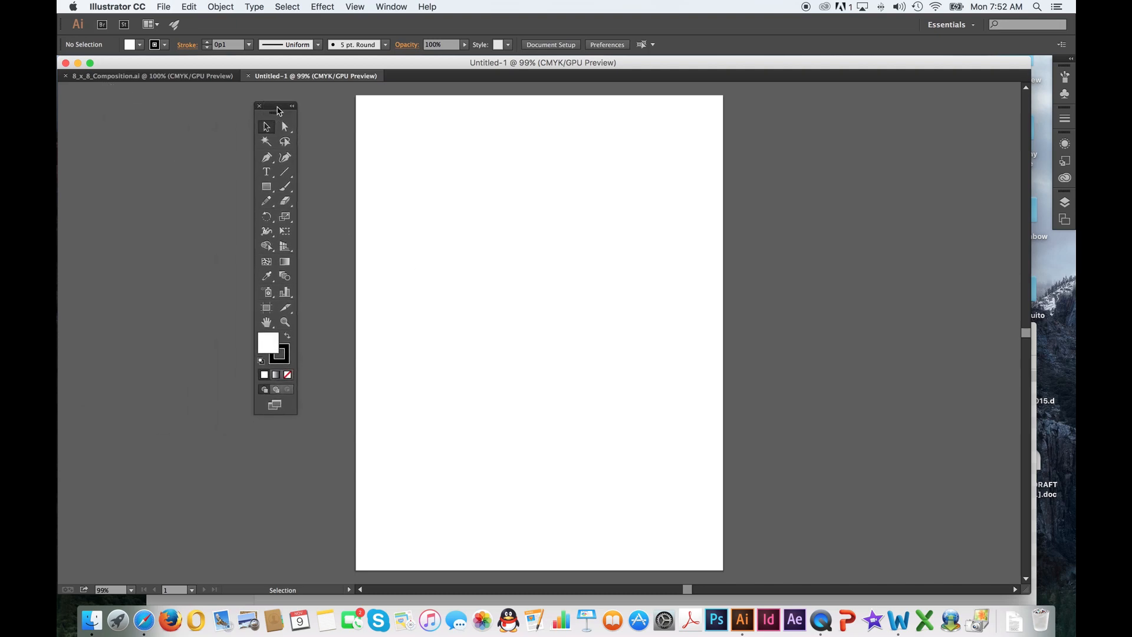
{"action": "left_click", "coordinate": [266, 188]}
{"action": "left_click", "coordinate": [534, 282]}
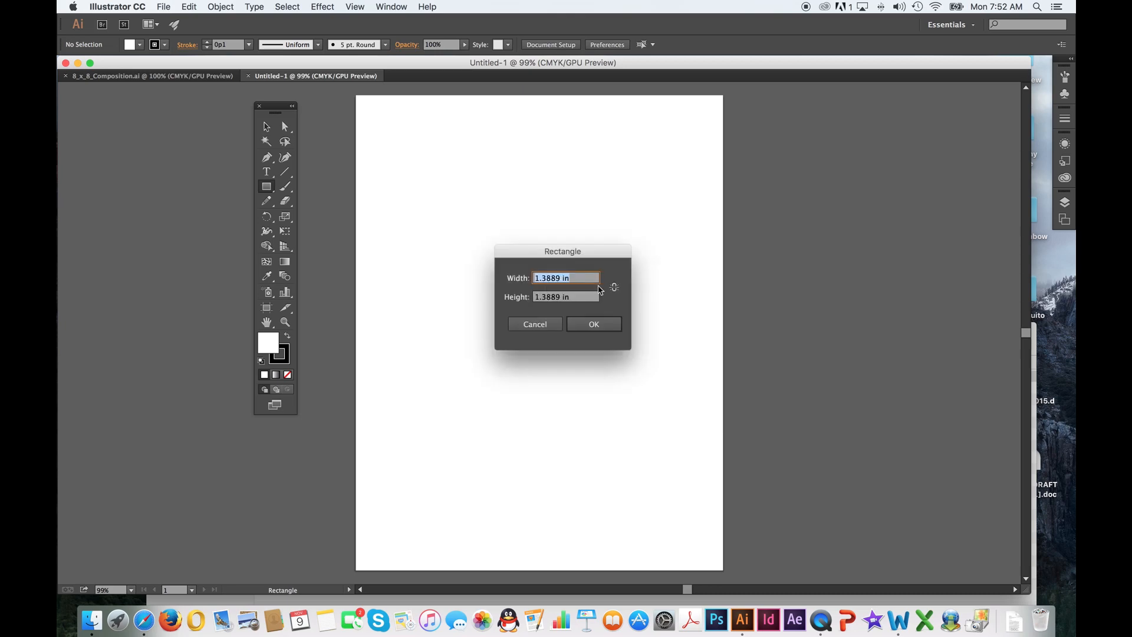
{"action": "type", "text": "8"}
{"action": "key", "text": "Tab"}
{"action": "type", "text": "8"}
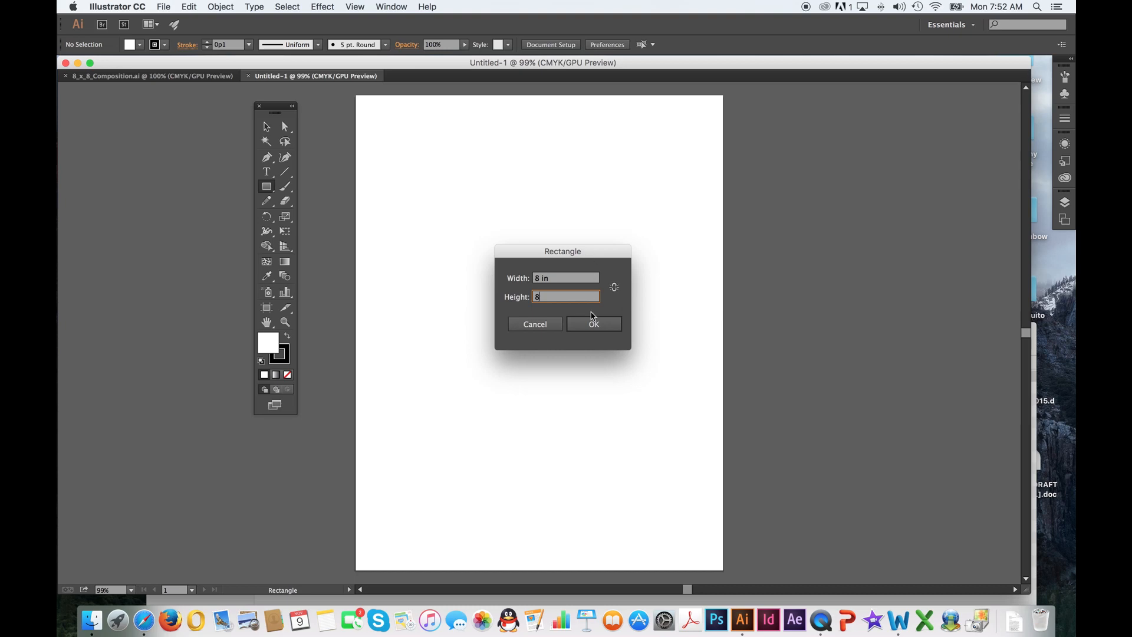
{"action": "left_click", "coordinate": [594, 324]}
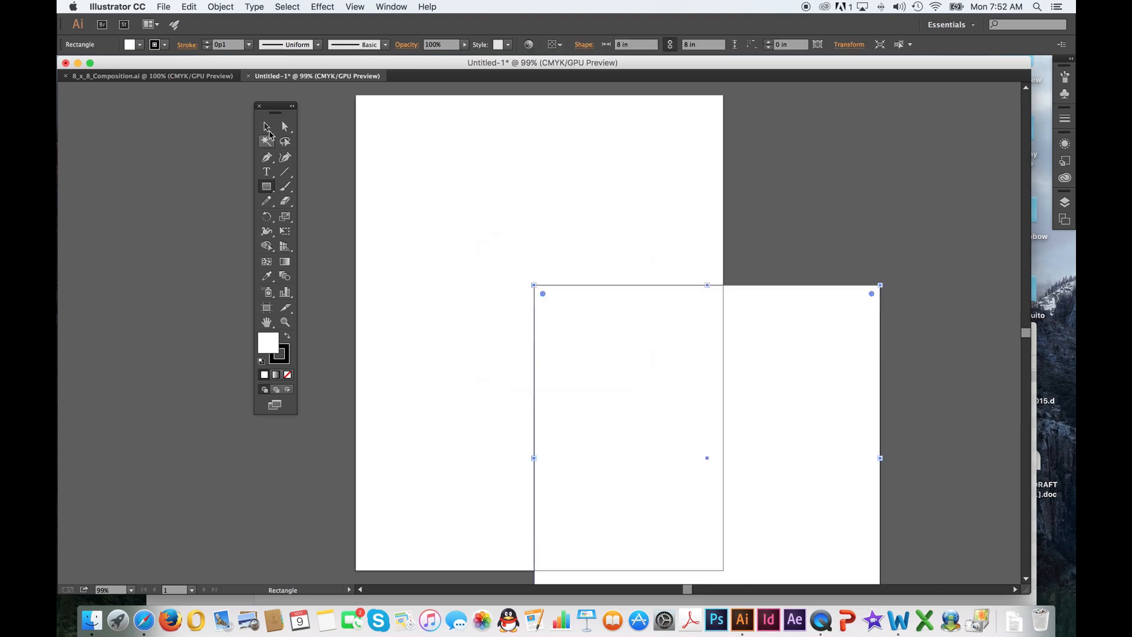
- Move the 8 in square fully inside the artboard, roughly centred between the side edges and slightly above the middle
{"action": "key", "text": "v"}
{"action": "left_click", "coordinate": [747, 424]}
{"action": "left_click_drag", "start_coordinate": [747, 423], "coordinate": [580, 294]}
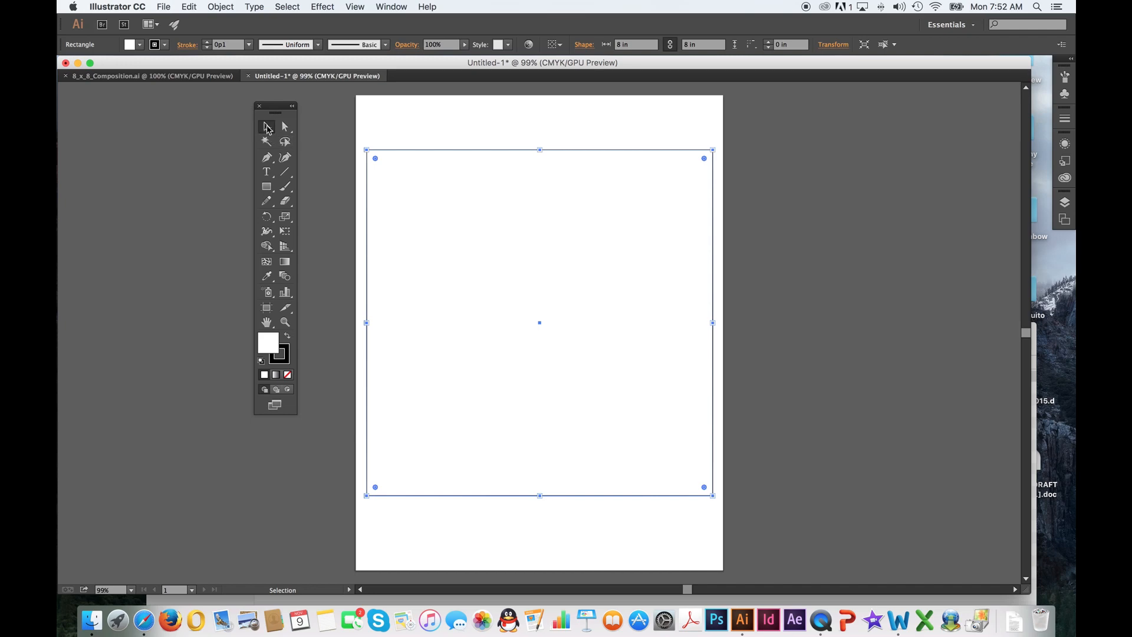
{"action": "left_click", "coordinate": [576, 295]}
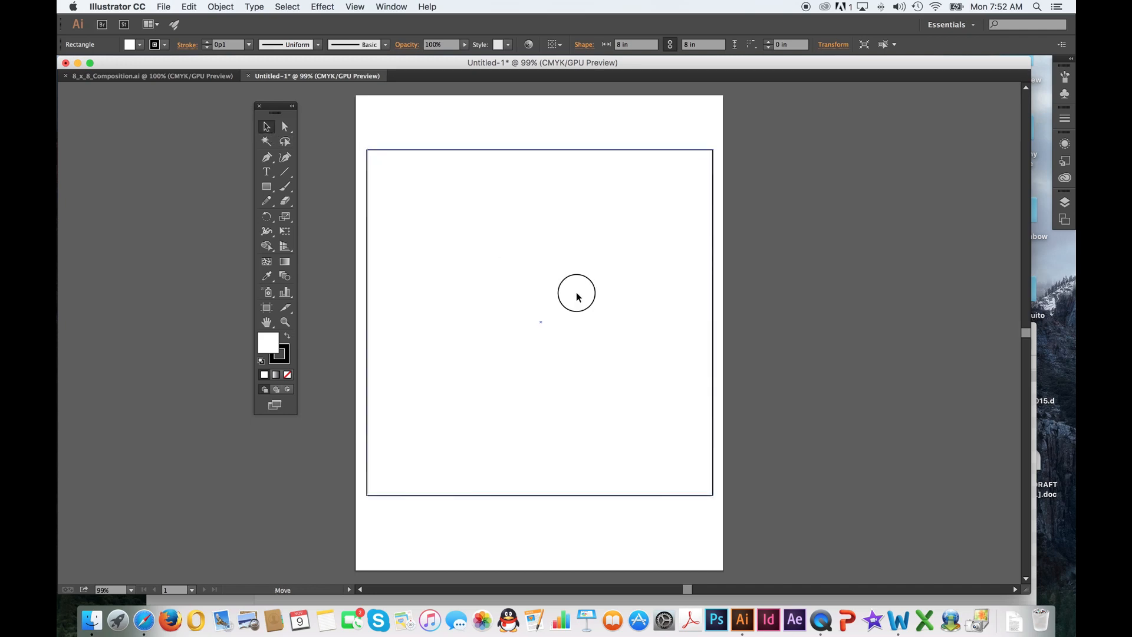
{"action": "left_click", "coordinate": [577, 296]}
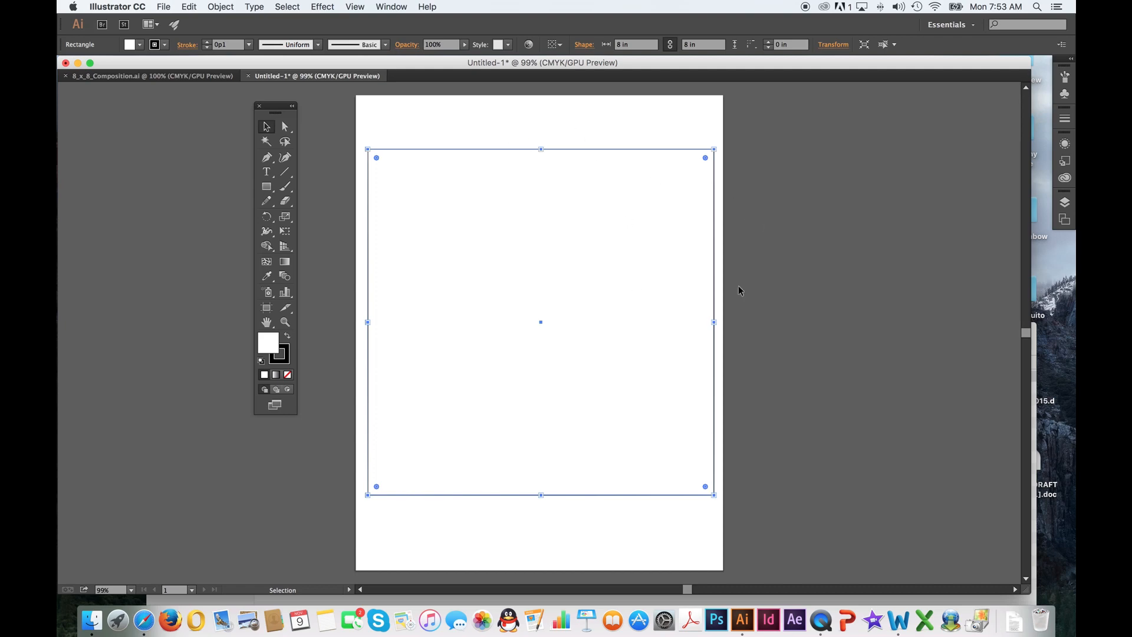
{"action": "left_click", "coordinate": [755, 291]}
{"action": "left_click", "coordinate": [597, 187]}
{"action": "left_click_drag", "start_coordinate": [281, 108], "coordinate": [286, 111]}
{"action": "left_click_drag", "start_coordinate": [585, 242], "coordinate": [582, 246]}
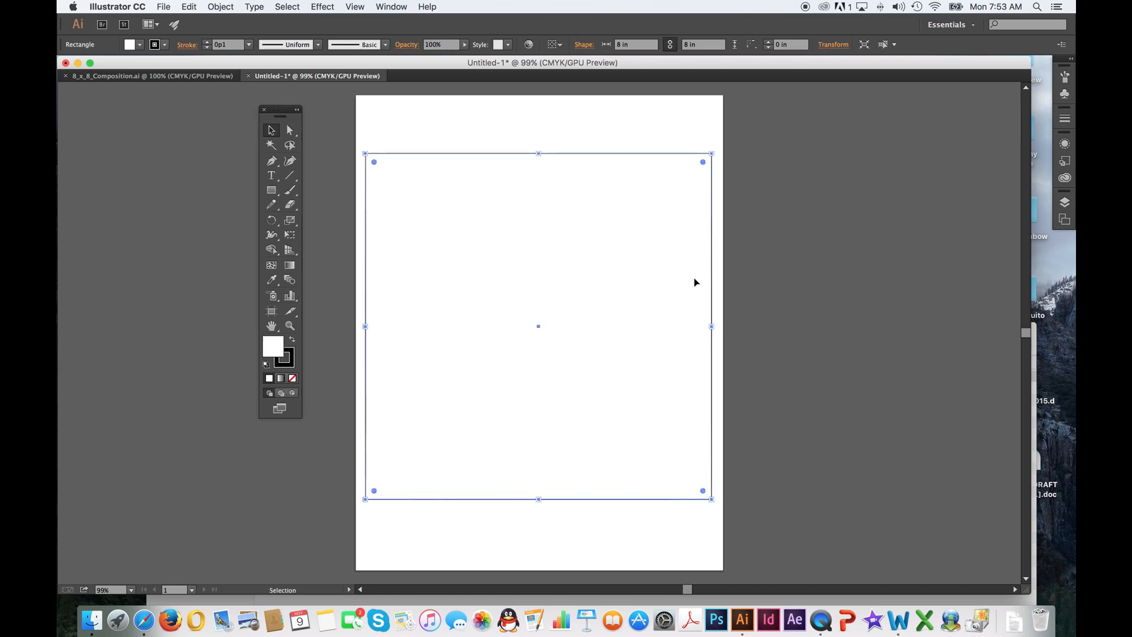
{"action": "left_click", "coordinate": [789, 292]}
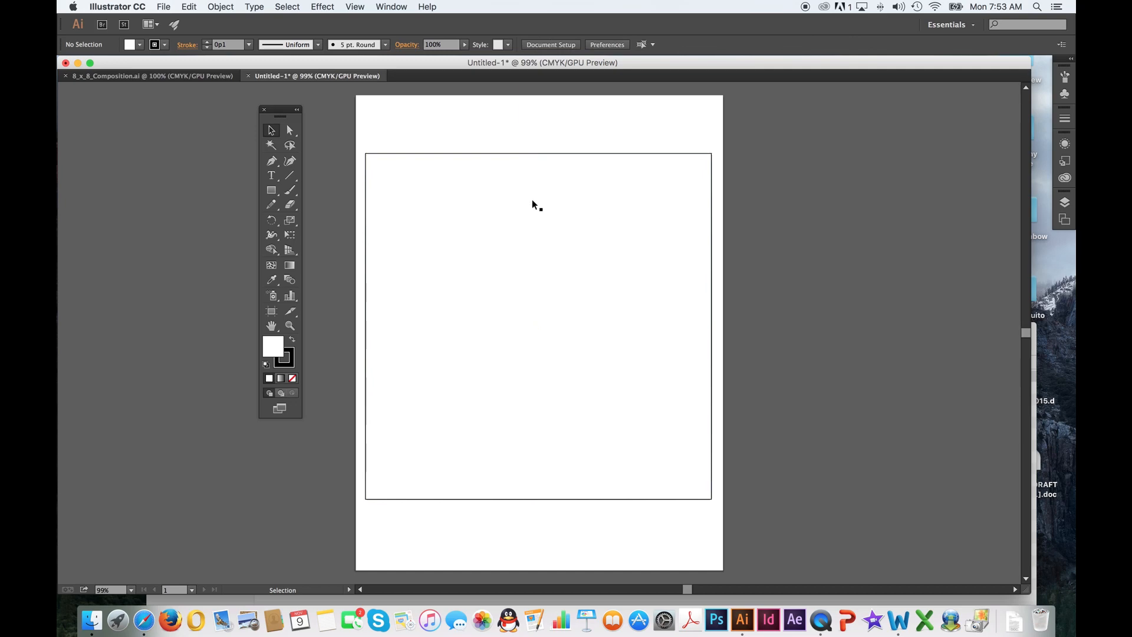
- Duplicate the artboard together with its square, placing the copy beside the original at about X 13.37 in
{"action": "left_click", "coordinate": [271, 311]}
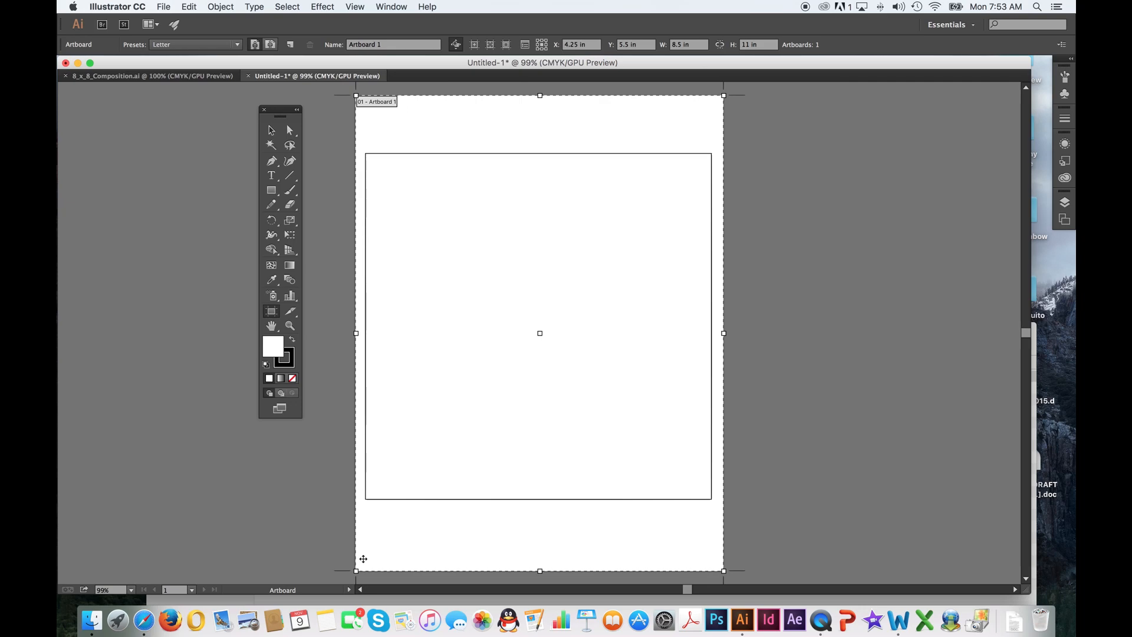
{"action": "left_click_drag", "start_coordinate": [364, 558], "coordinate": [757, 544]}
{"action": "scroll", "coordinate": [758, 544], "scroll_direction": "right", "scroll_amount": 3}
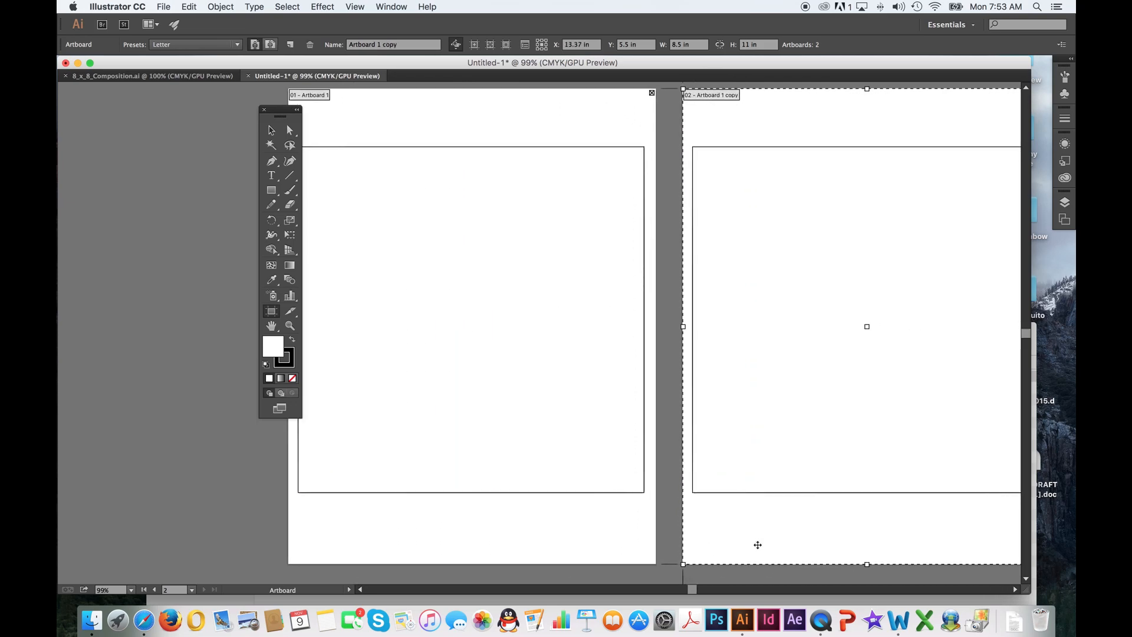
{"action": "scroll", "coordinate": [757, 545], "scroll_direction": "right", "scroll_amount": 3}
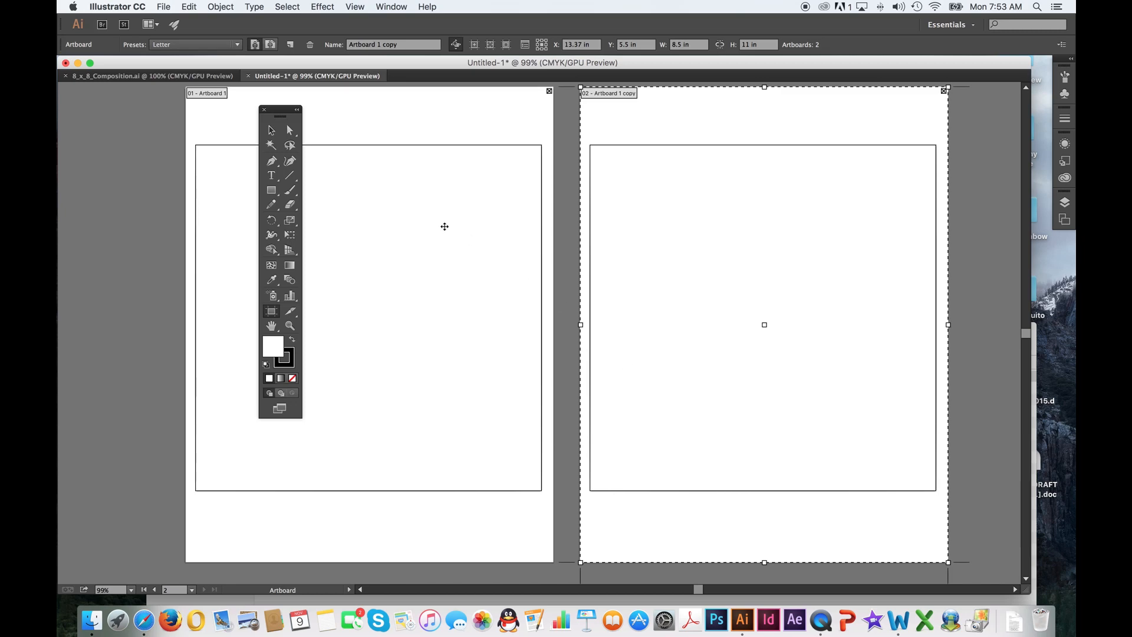
{"action": "left_click_drag", "start_coordinate": [282, 116], "coordinate": [149, 120]}
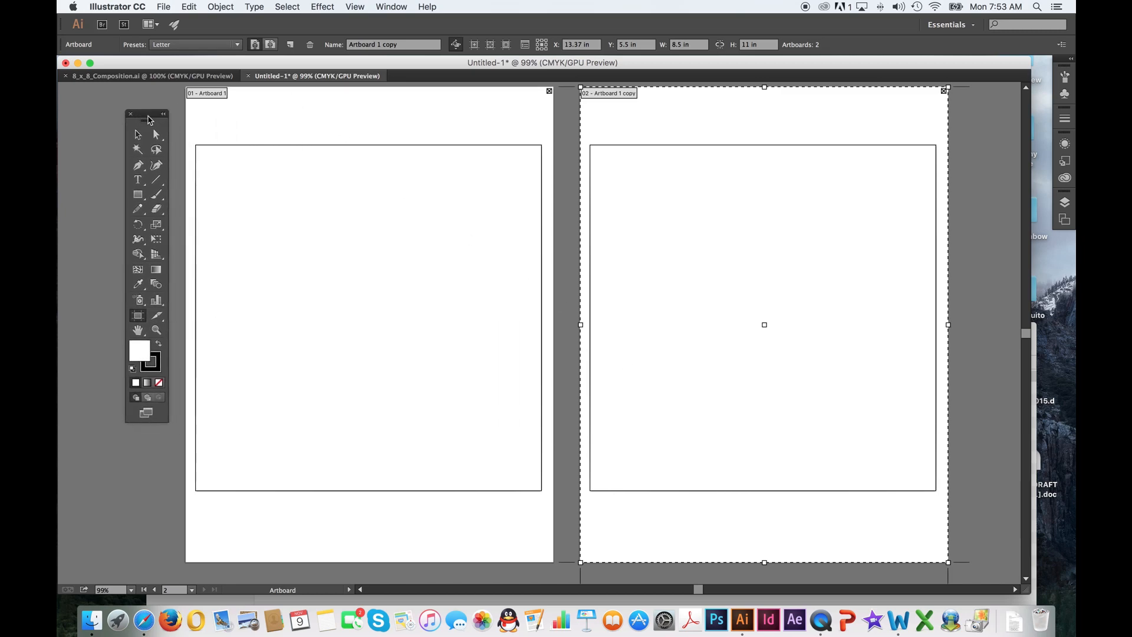
{"action": "left_click", "coordinate": [136, 133]}
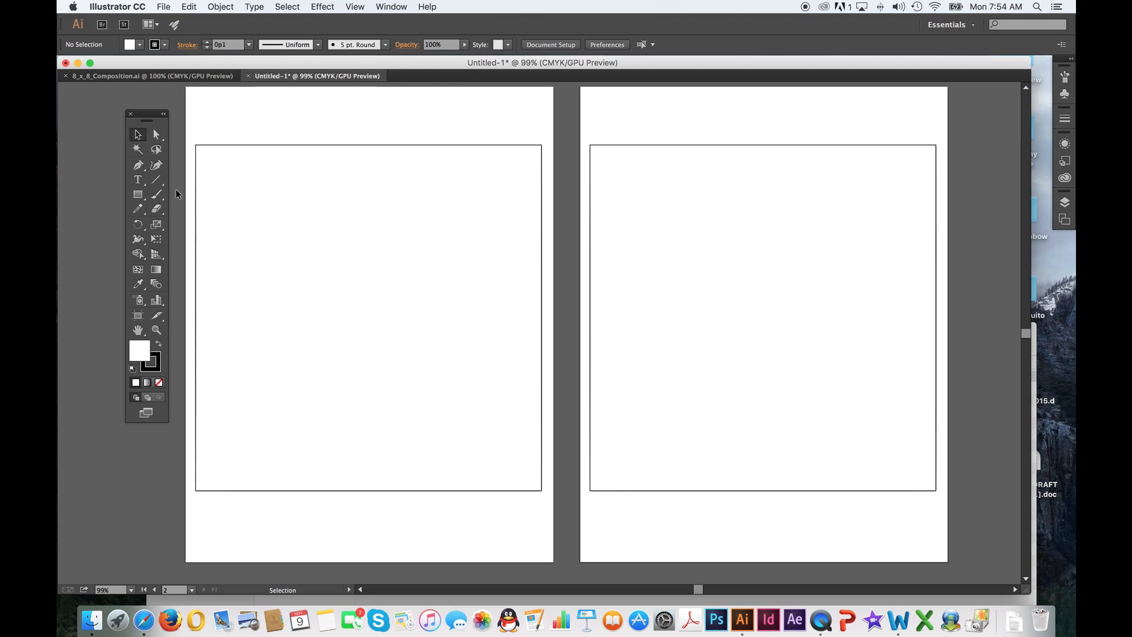
- Draw an 8.5 × 11 in rectangle covering the whole second artboard and fill it with the black swatch
{"action": "left_click", "coordinate": [138, 195]}
{"action": "left_click_drag", "start_coordinate": [579, 86], "coordinate": [948, 562]}
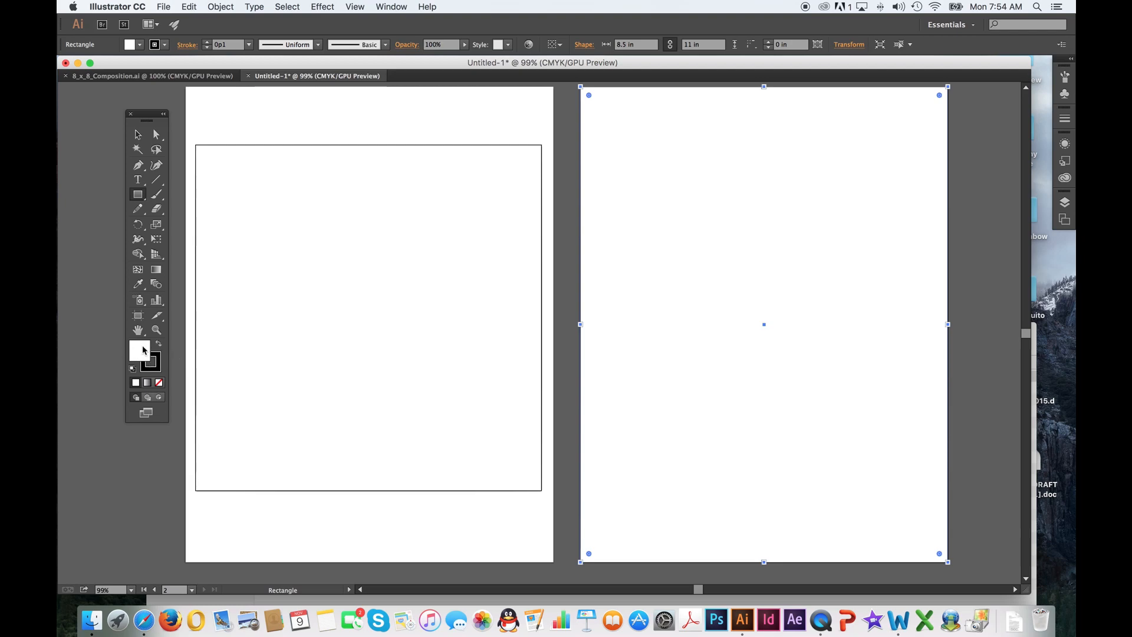
{"action": "left_click", "coordinate": [379, 7]}
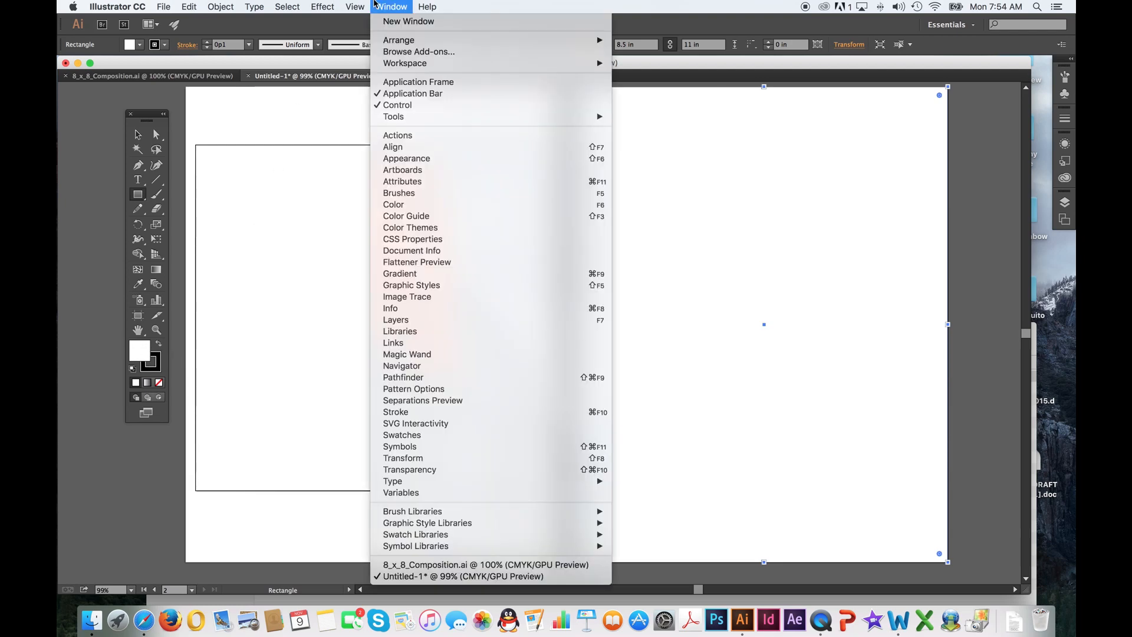
{"action": "left_click", "coordinate": [446, 436]}
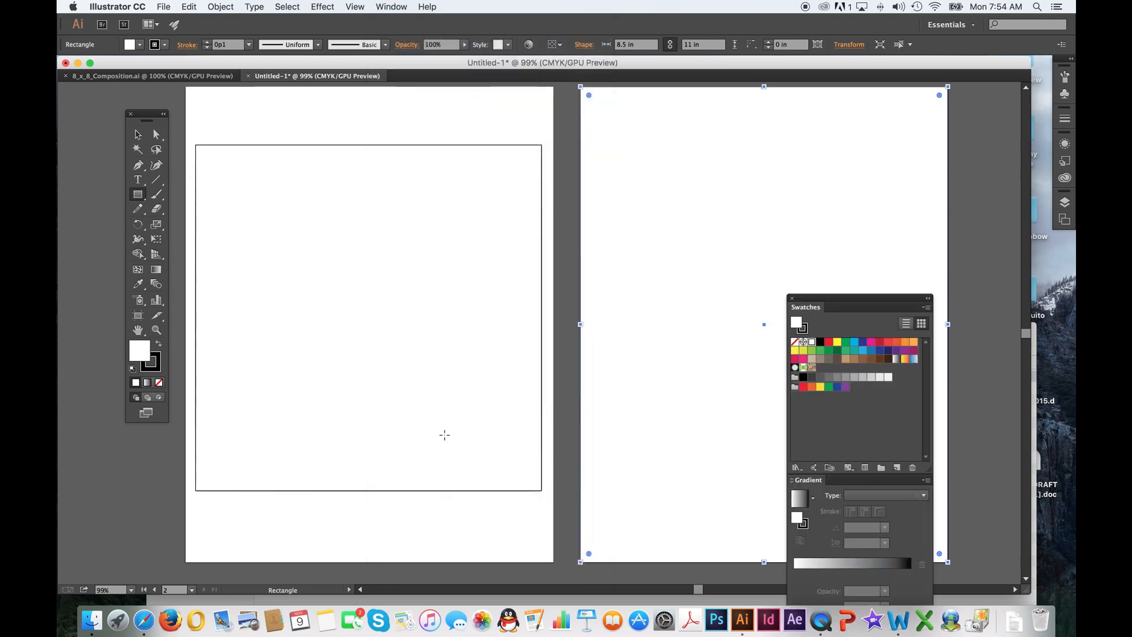
{"action": "left_click_drag", "start_coordinate": [869, 301], "coordinate": [942, 145]}
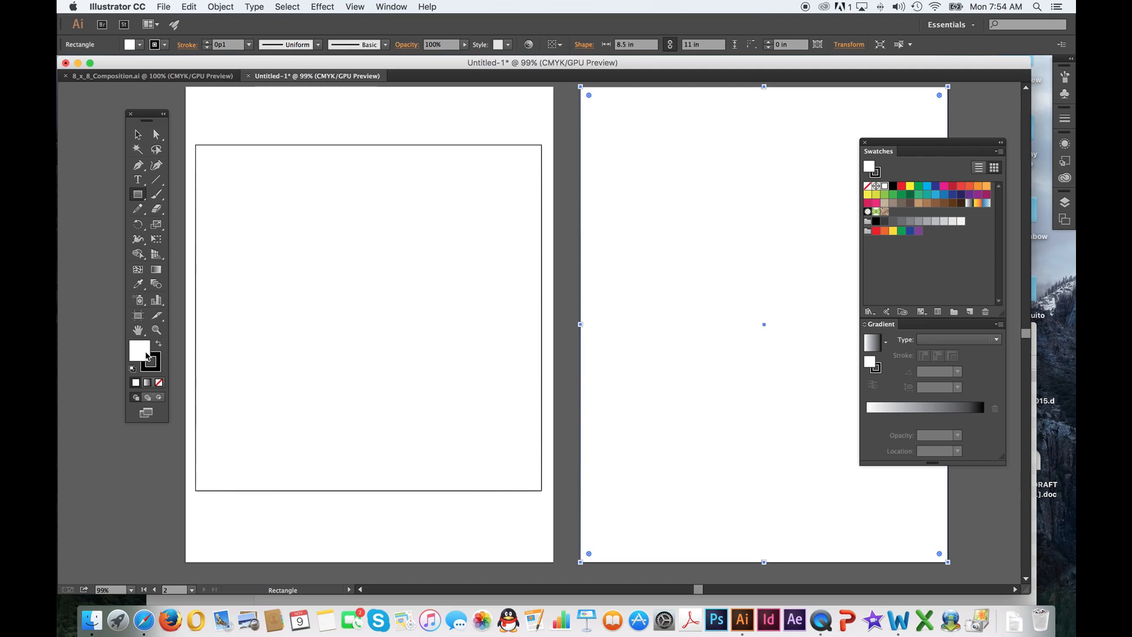
{"action": "left_click", "coordinate": [893, 187]}
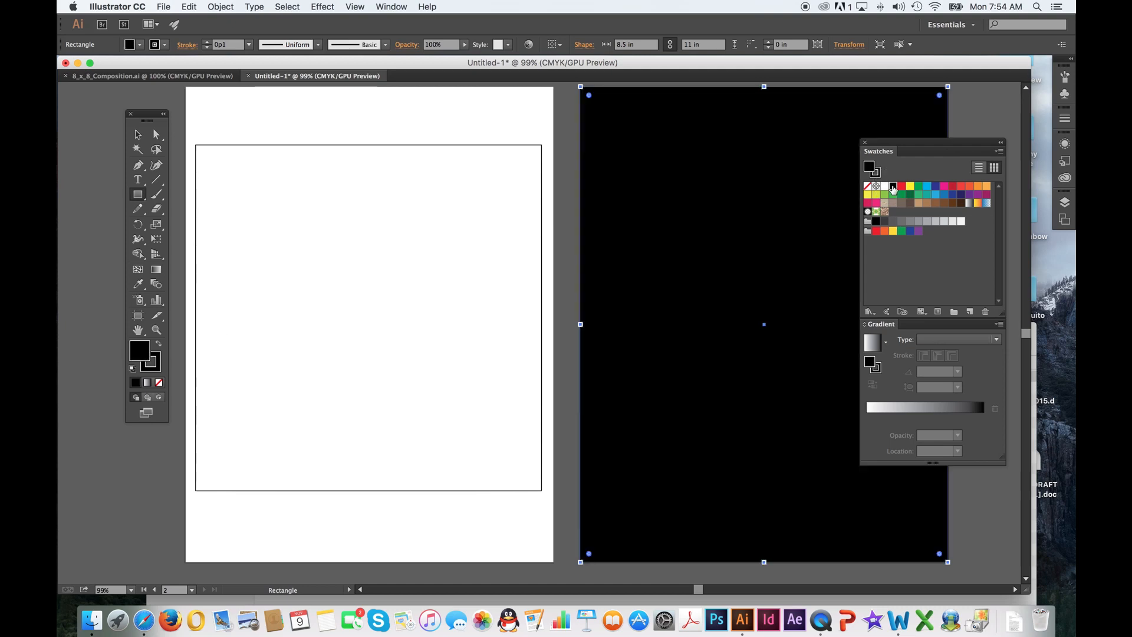
{"action": "left_click_drag", "start_coordinate": [924, 142], "coordinate": [929, 155]}
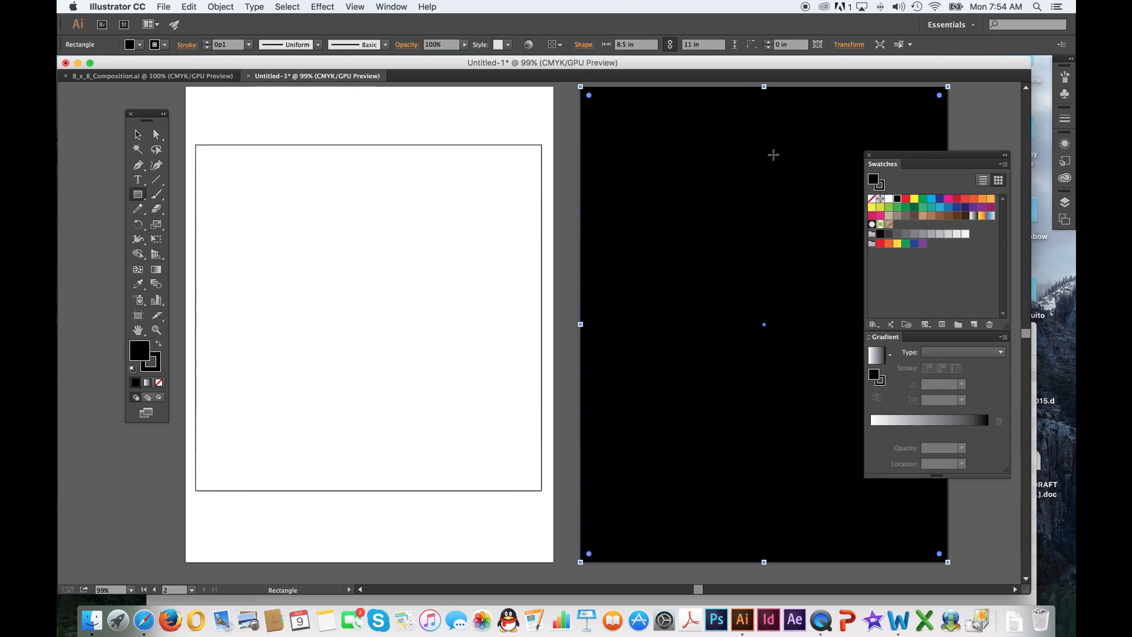
- Set the black rectangle's stroke to None
{"action": "left_click", "coordinate": [158, 366]}
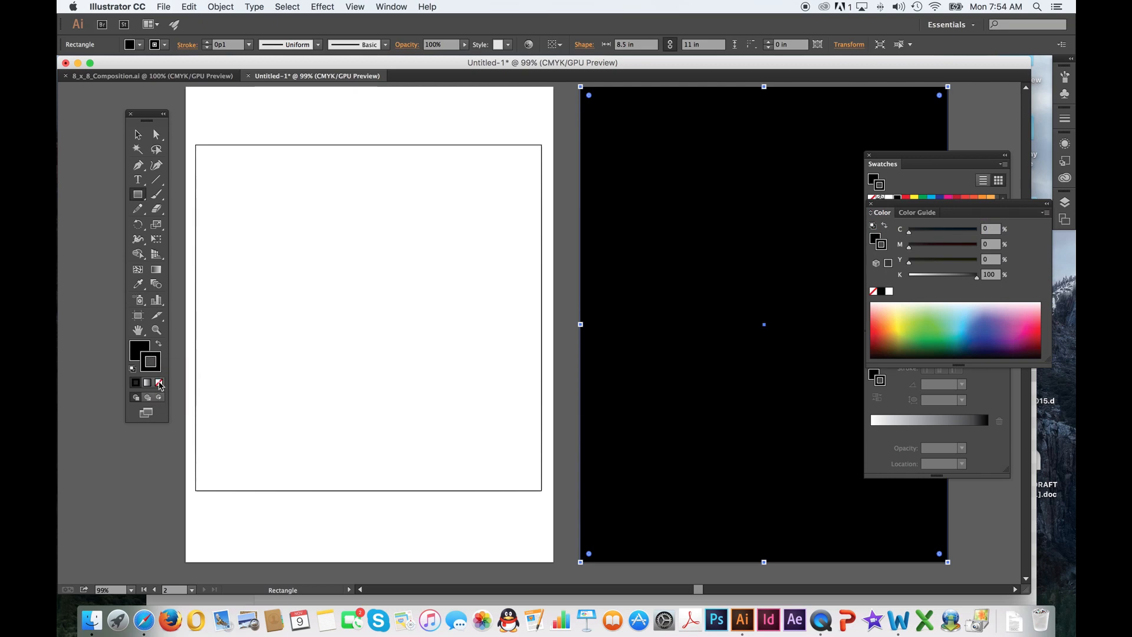
{"action": "left_click", "coordinate": [159, 383]}
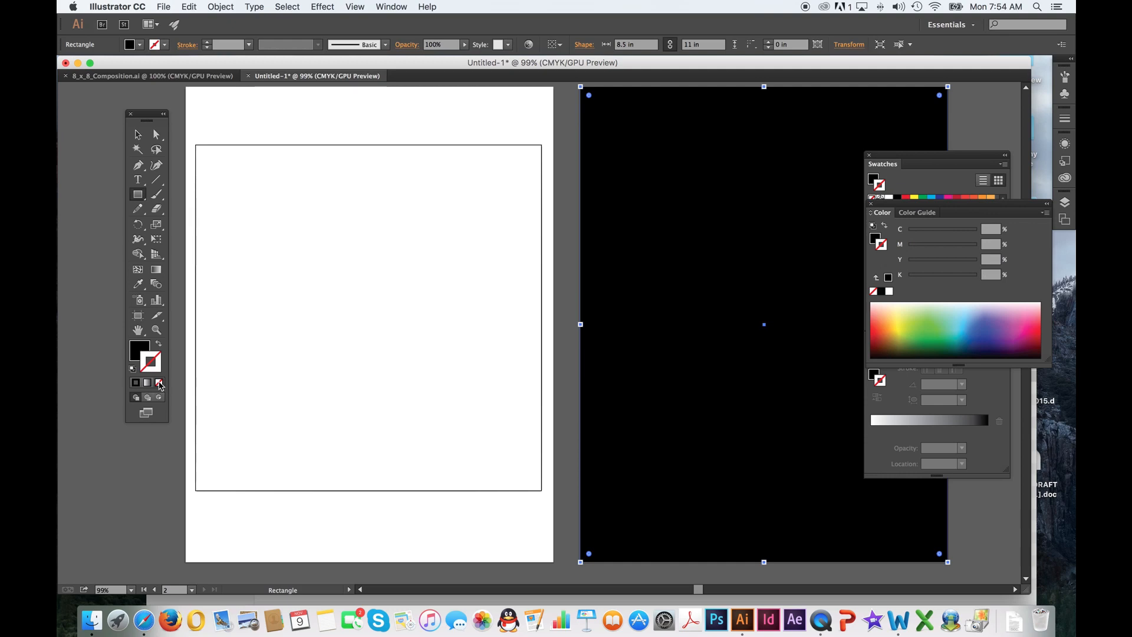
{"action": "left_click", "coordinate": [137, 134]}
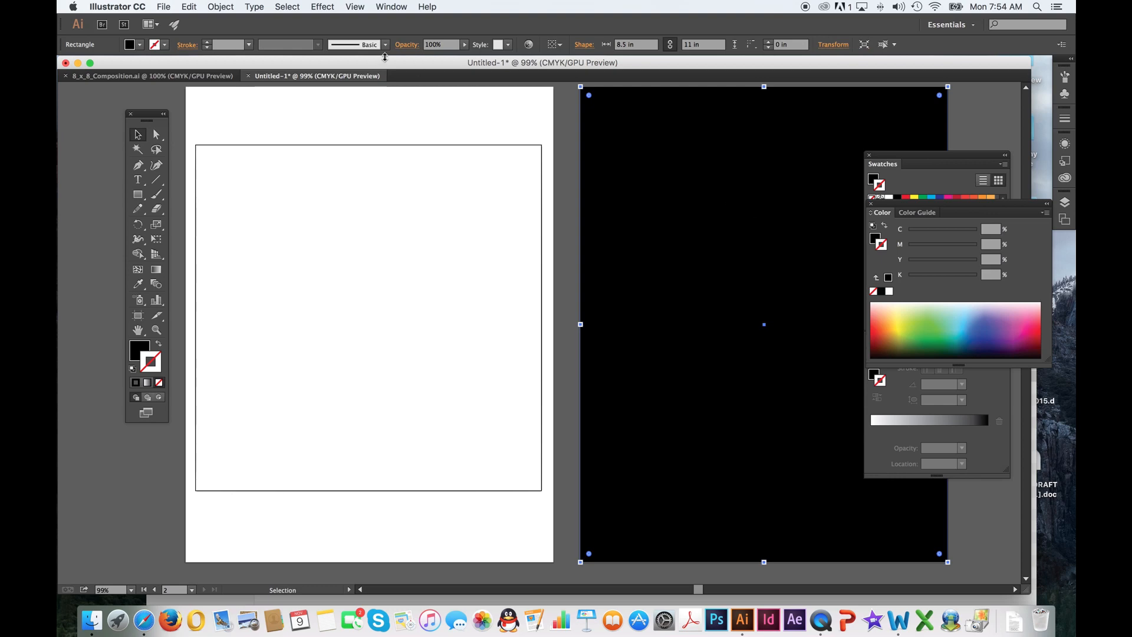
- Send the black rectangle to the back behind the square, and move the Color and Swatches panels off the second artboard
{"action": "left_click", "coordinate": [225, 6]}
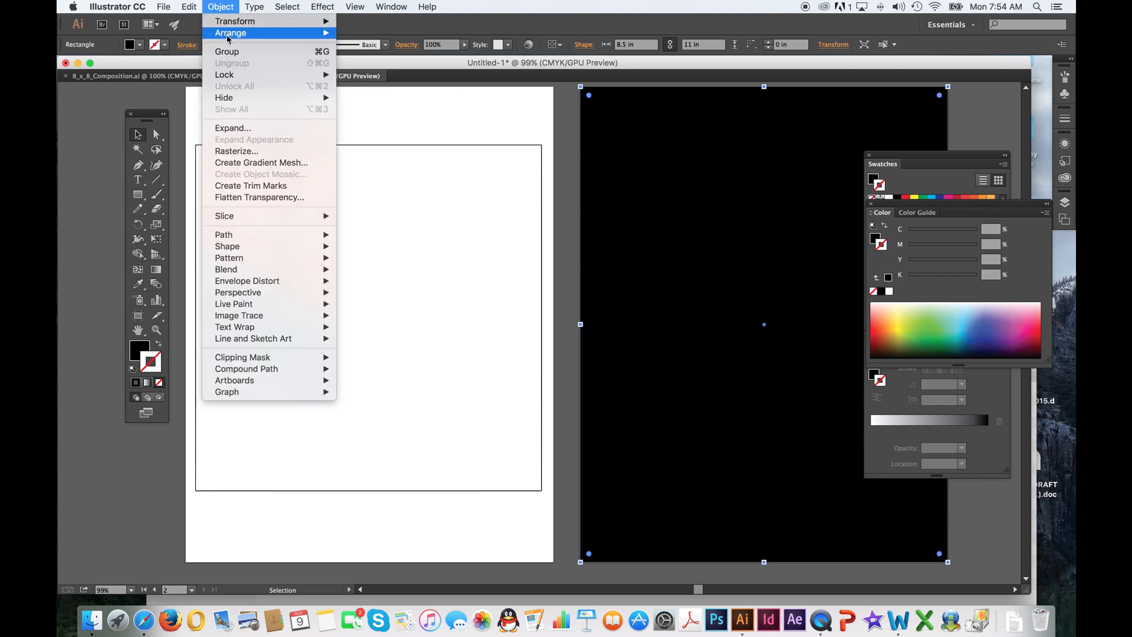
{"action": "mouse_move", "coordinate": [228, 38]}
{"action": "left_click", "coordinate": [375, 67]}
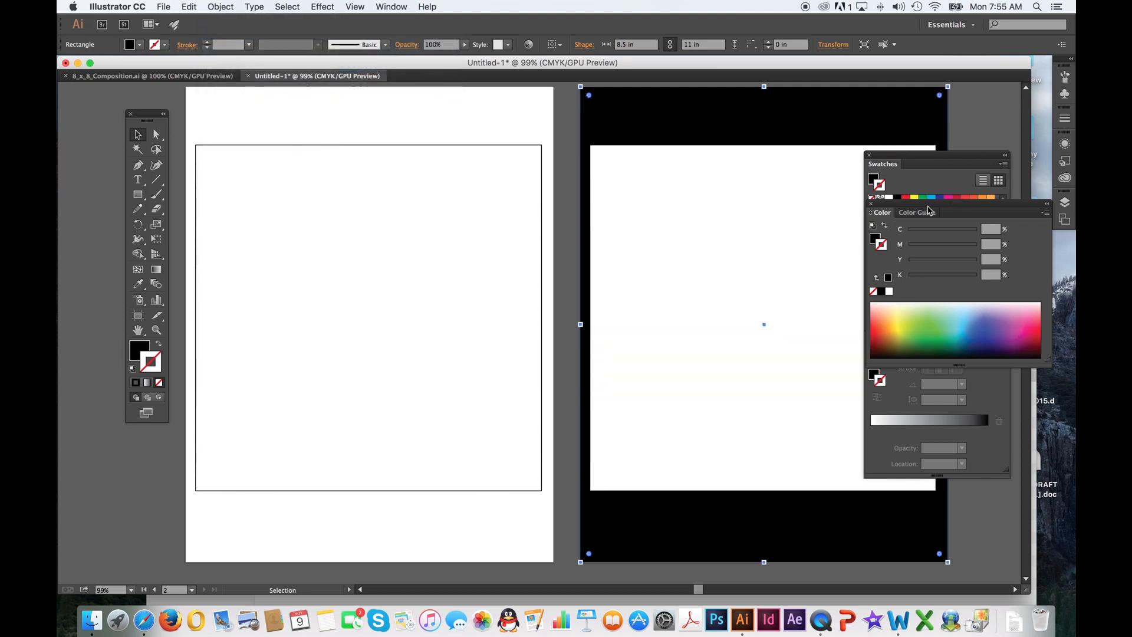
{"action": "left_click_drag", "start_coordinate": [936, 209], "coordinate": [425, 201]}
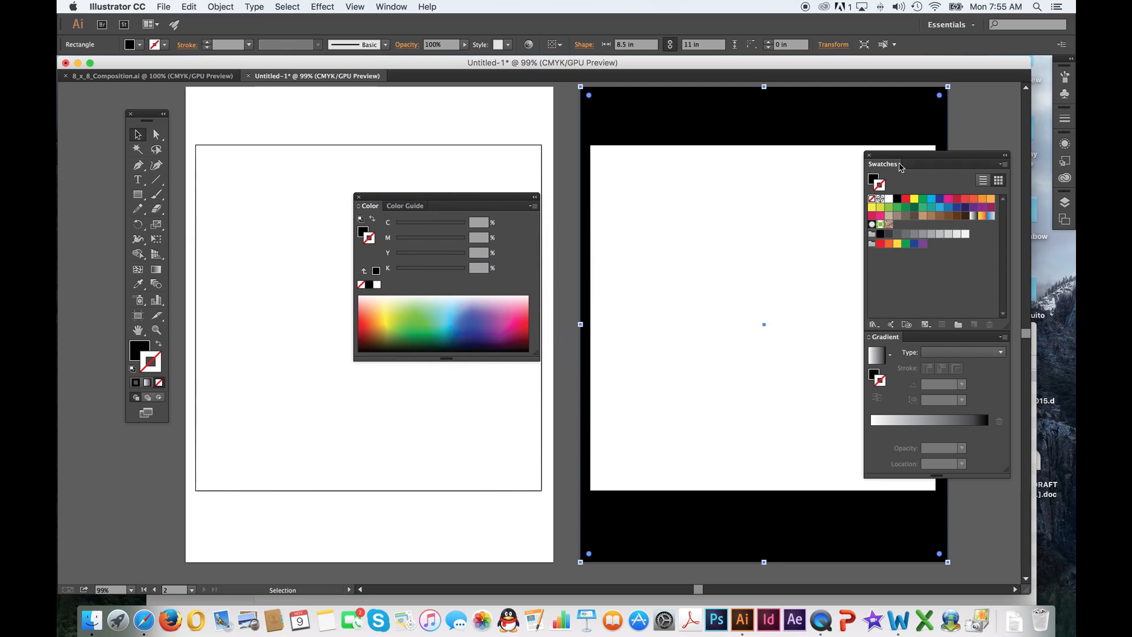
{"action": "left_click_drag", "start_coordinate": [904, 162], "coordinate": [264, 233]}
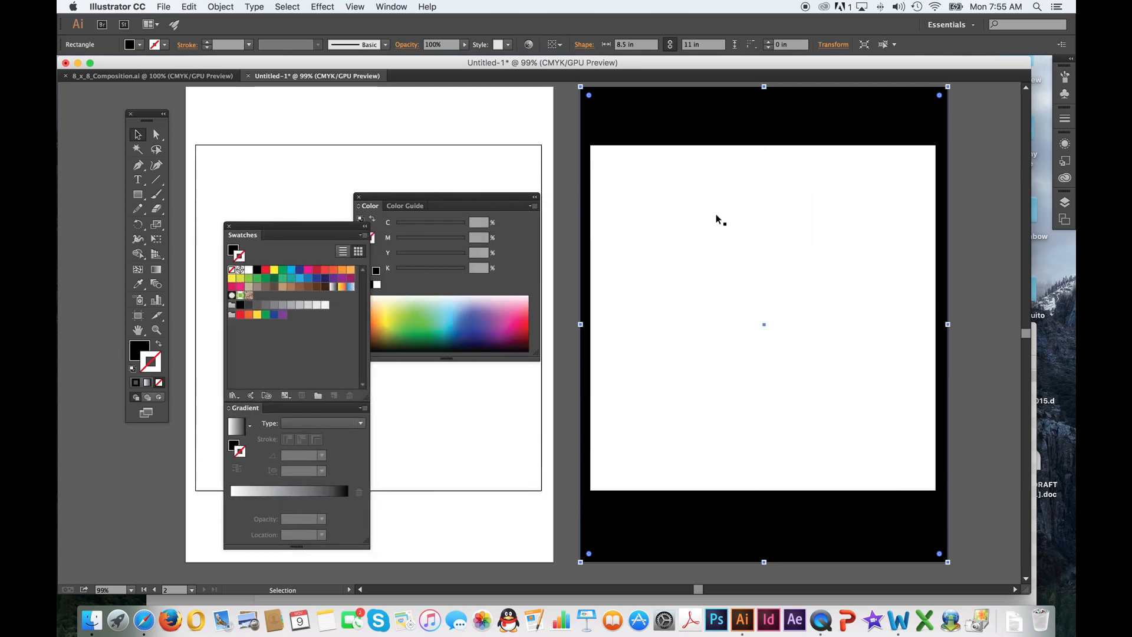
- Deselect the black rectangle, clear the Color, Swatches and Gradient panels away, and move the tools off the first artboard
{"action": "left_click", "coordinate": [972, 257]}
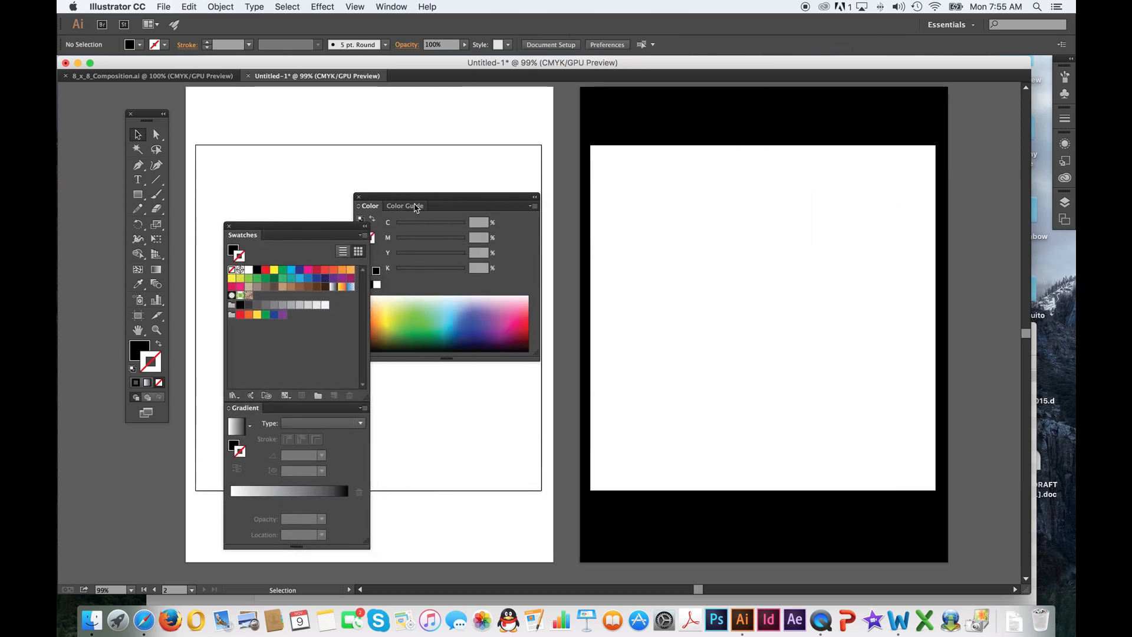
{"action": "left_click_drag", "start_coordinate": [378, 202], "coordinate": [414, 199]}
{"action": "left_click", "coordinate": [398, 194]}
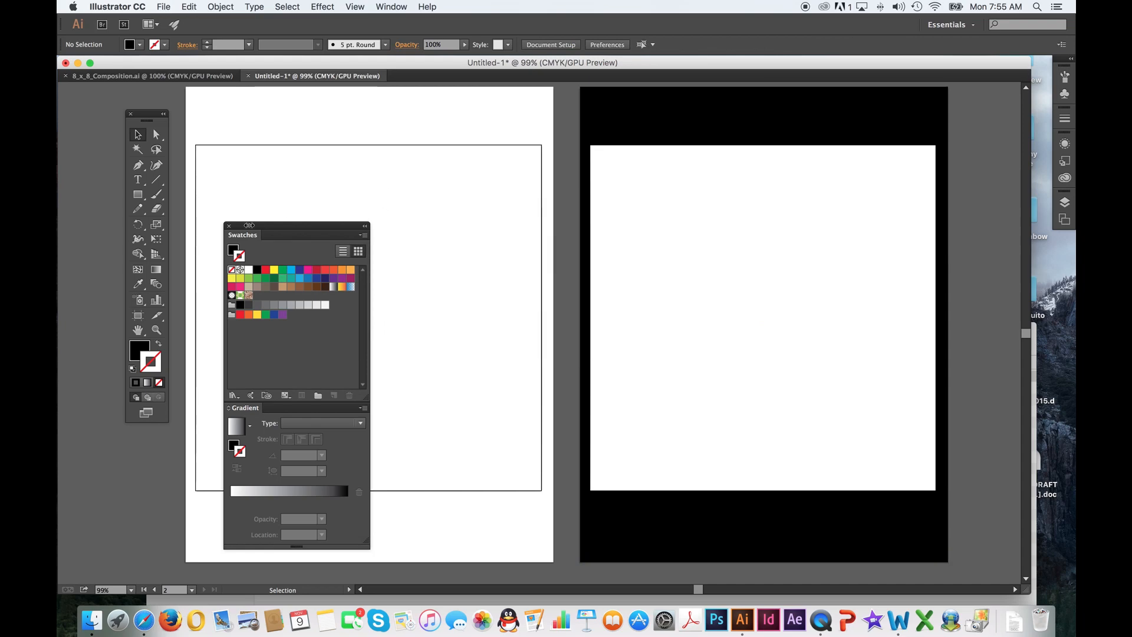
{"action": "left_click", "coordinate": [228, 226]}
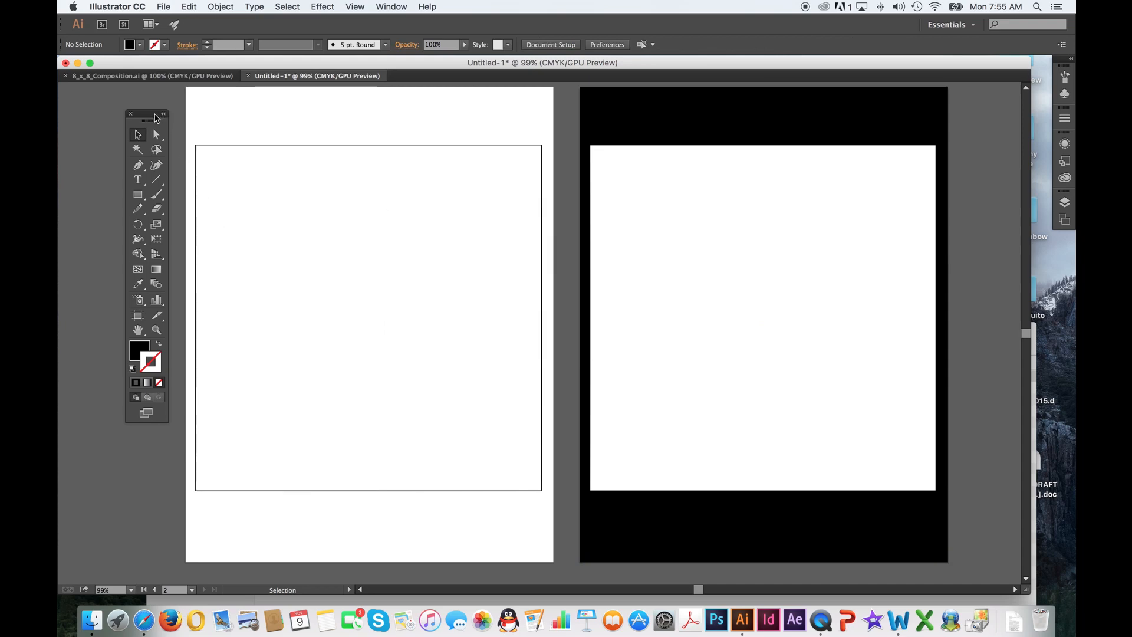
{"action": "left_click_drag", "start_coordinate": [158, 115], "coordinate": [148, 109]}
{"action": "scroll", "coordinate": [610, 224], "scroll_direction": "left", "scroll_amount": 2}
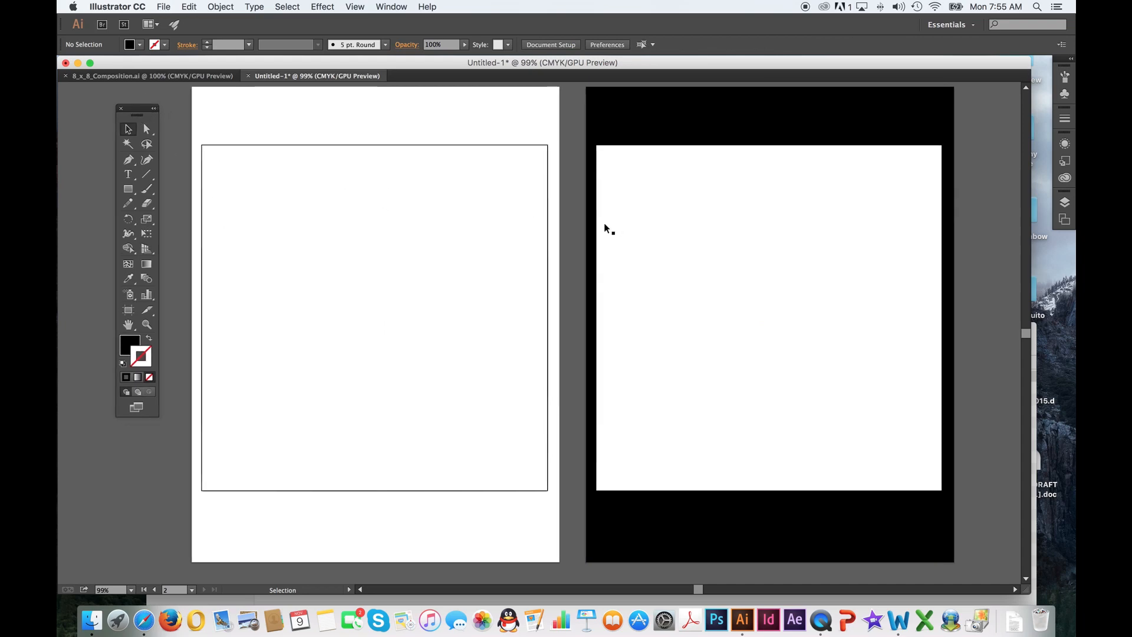
- Fill the first artboard's 8 × 8 in square with black and set its stroke to None
{"action": "left_click", "coordinate": [547, 171]}
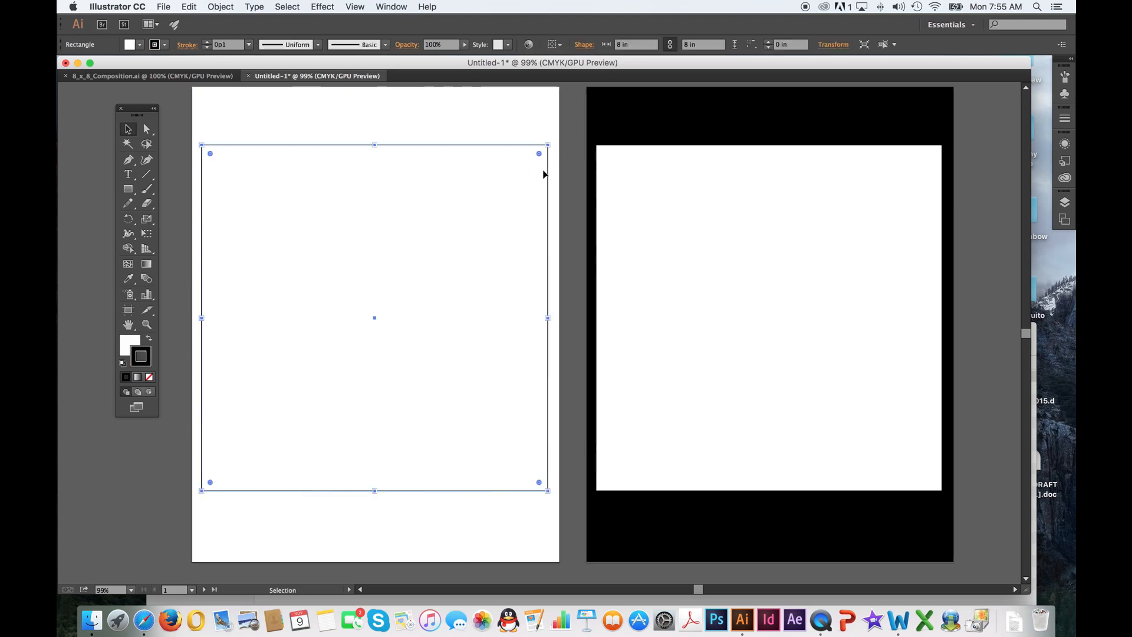
{"action": "left_click", "coordinate": [131, 343]}
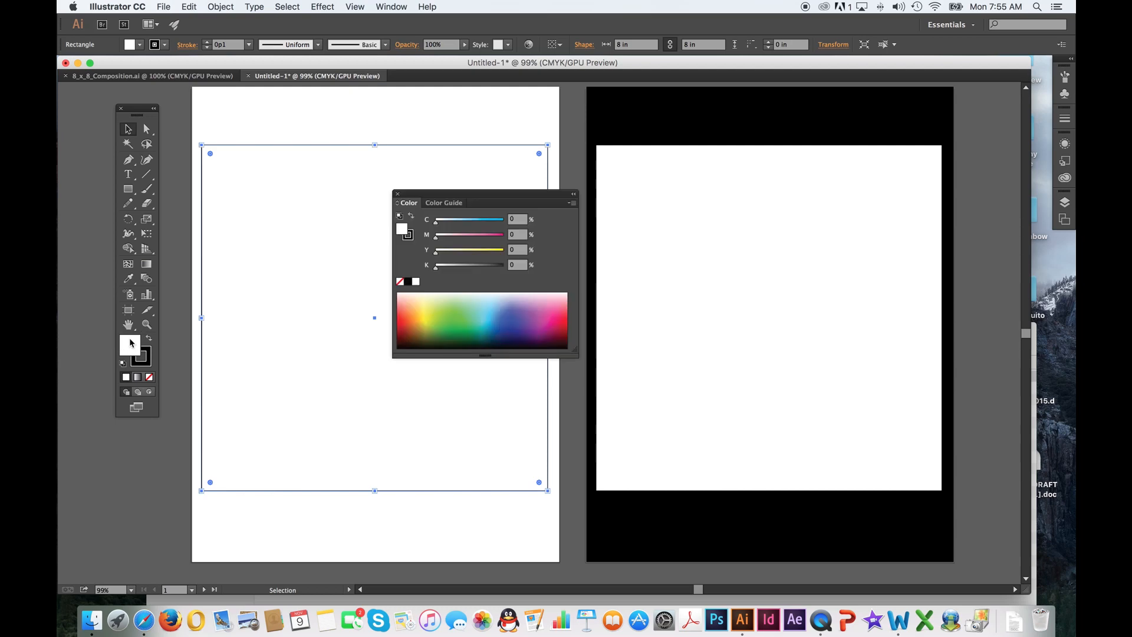
{"action": "left_click", "coordinate": [407, 282]}
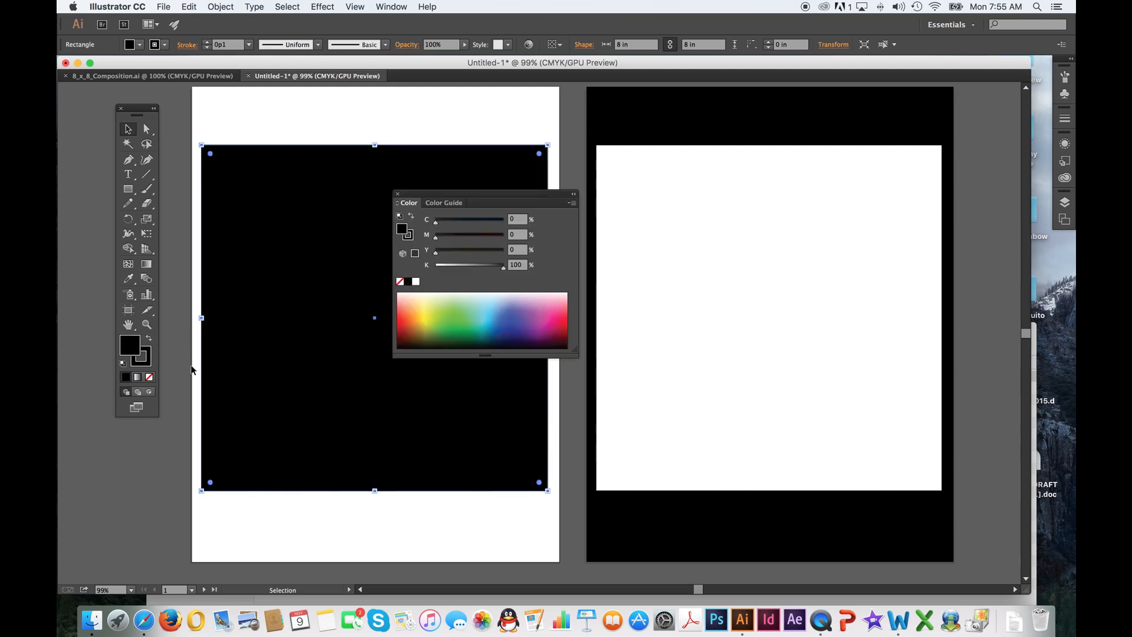
{"action": "left_click", "coordinate": [146, 361]}
{"action": "left_click", "coordinate": [149, 378]}
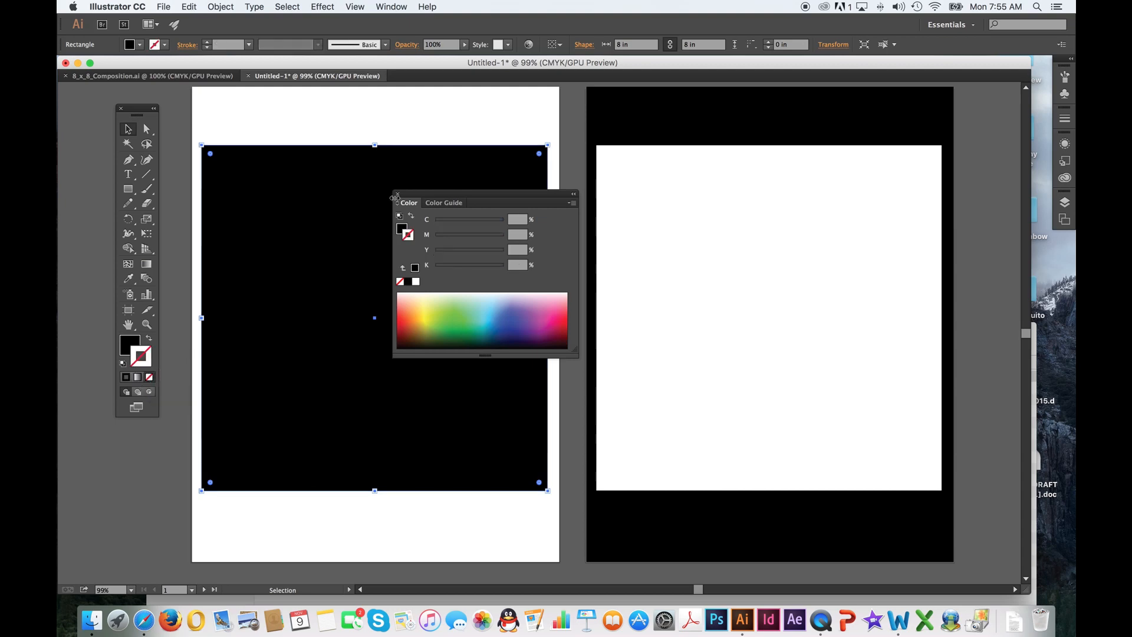
{"action": "left_click", "coordinate": [397, 193]}
{"action": "left_click", "coordinate": [576, 199]}
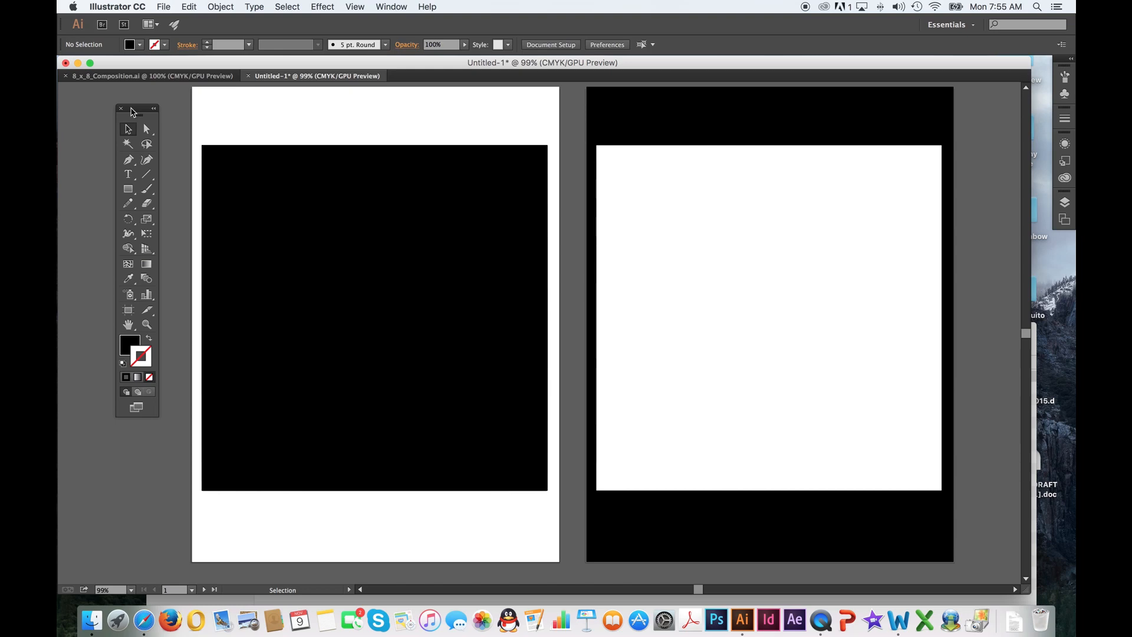
- Draw a smaller square about 4.88 in wide with the Rectangle tool inside the first artboard's black square
{"action": "left_click", "coordinate": [130, 175]}
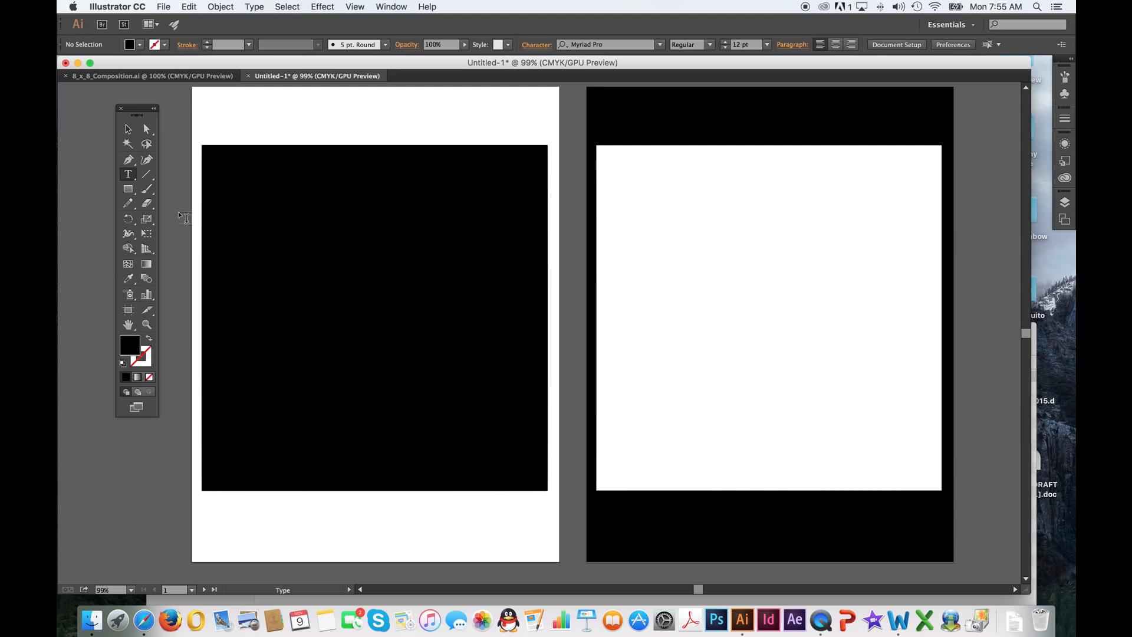
{"action": "left_click", "coordinate": [129, 189]}
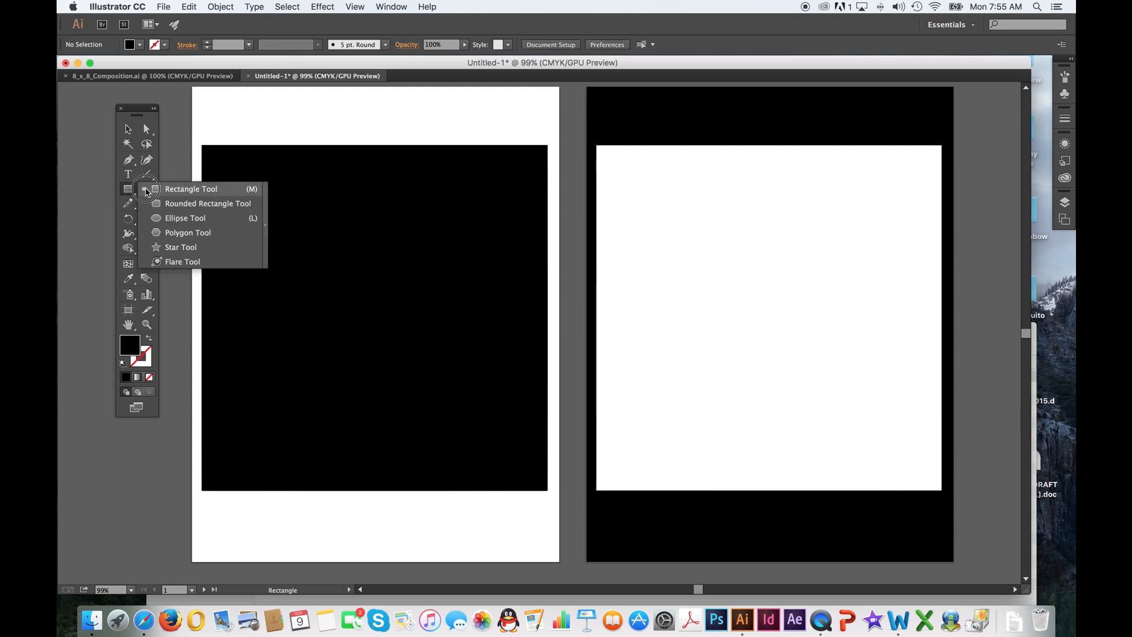
{"action": "left_click", "coordinate": [183, 189]}
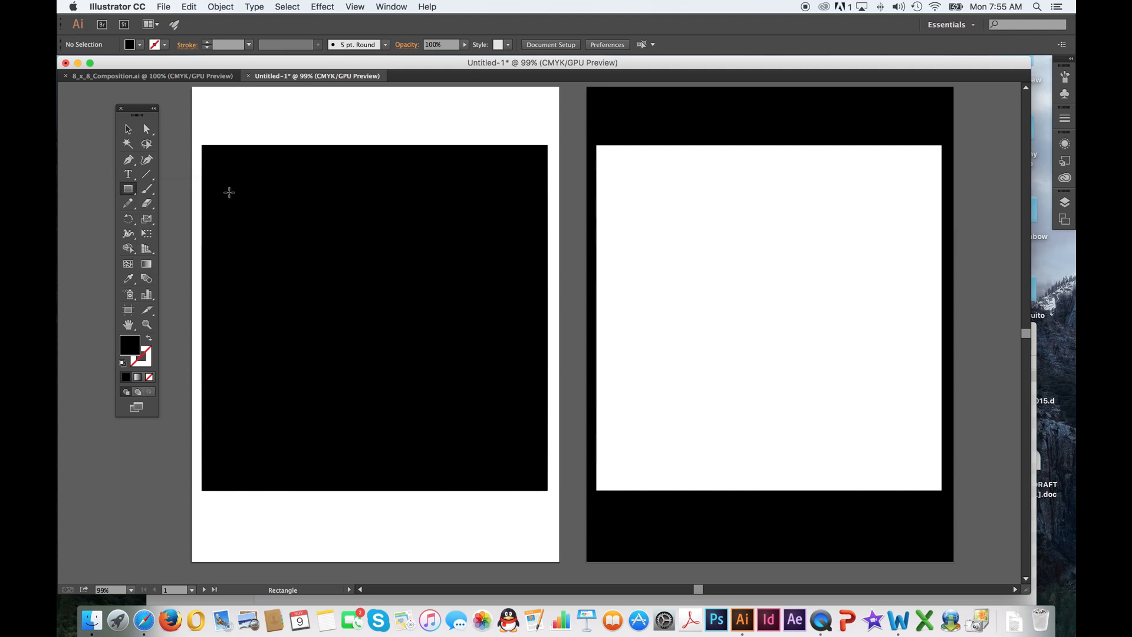
{"action": "left_click_drag", "start_coordinate": [229, 191], "coordinate": [439, 402]}
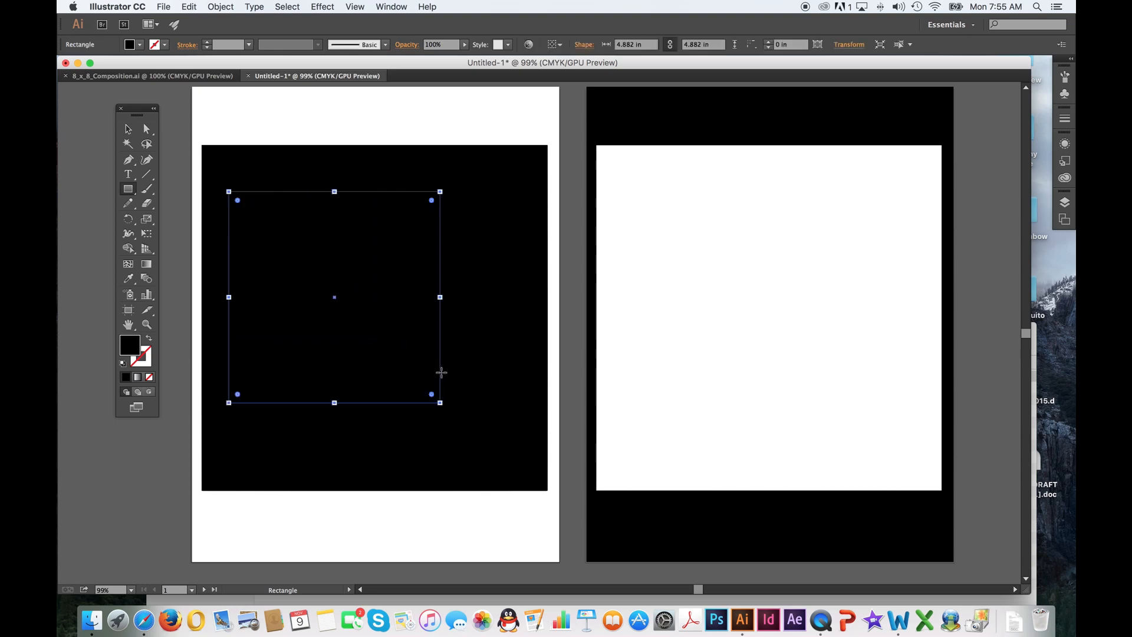
- Fill the small square with the white swatch, keeping the Swatches panel off the first artboard, and deselect the square
{"action": "left_click", "coordinate": [392, 6]}
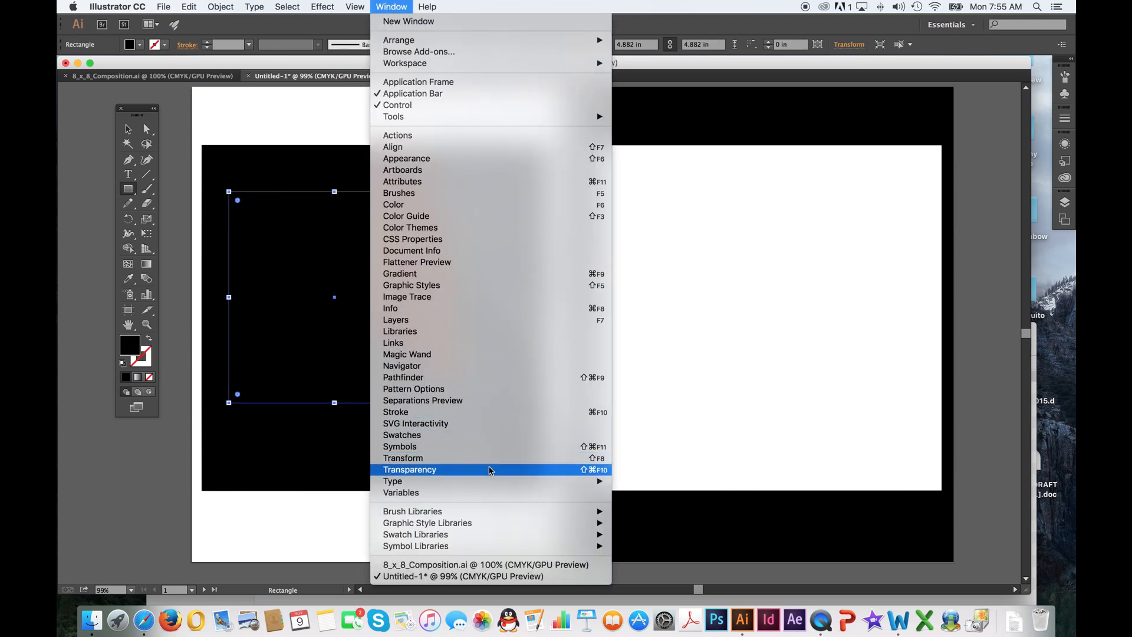
{"action": "left_click", "coordinate": [485, 442]}
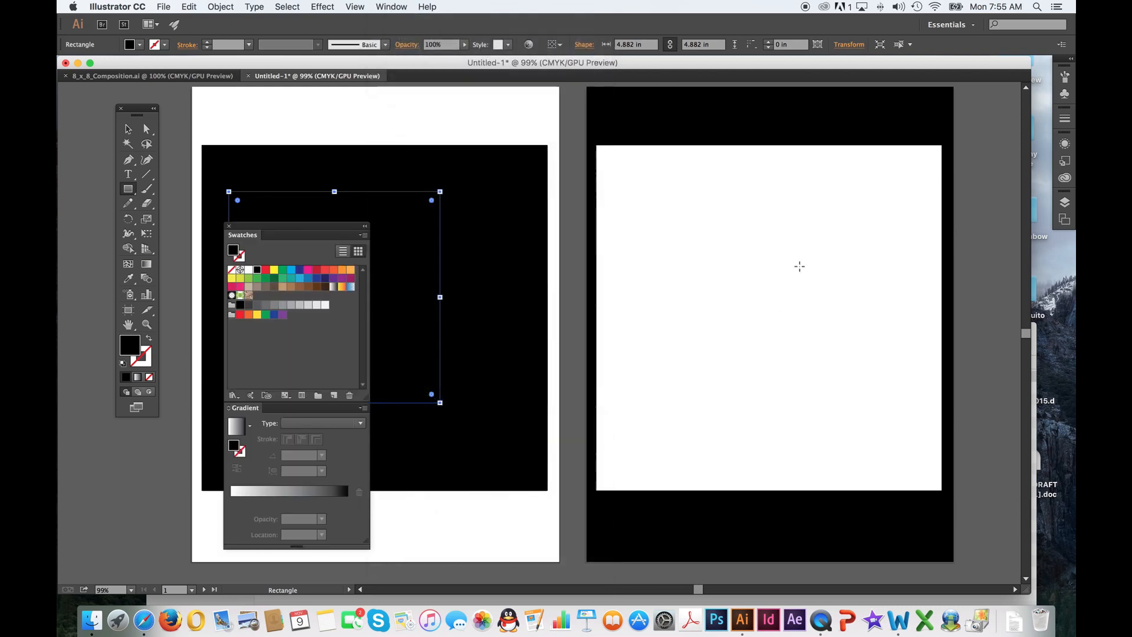
{"action": "left_click_drag", "start_coordinate": [302, 225], "coordinate": [931, 175]}
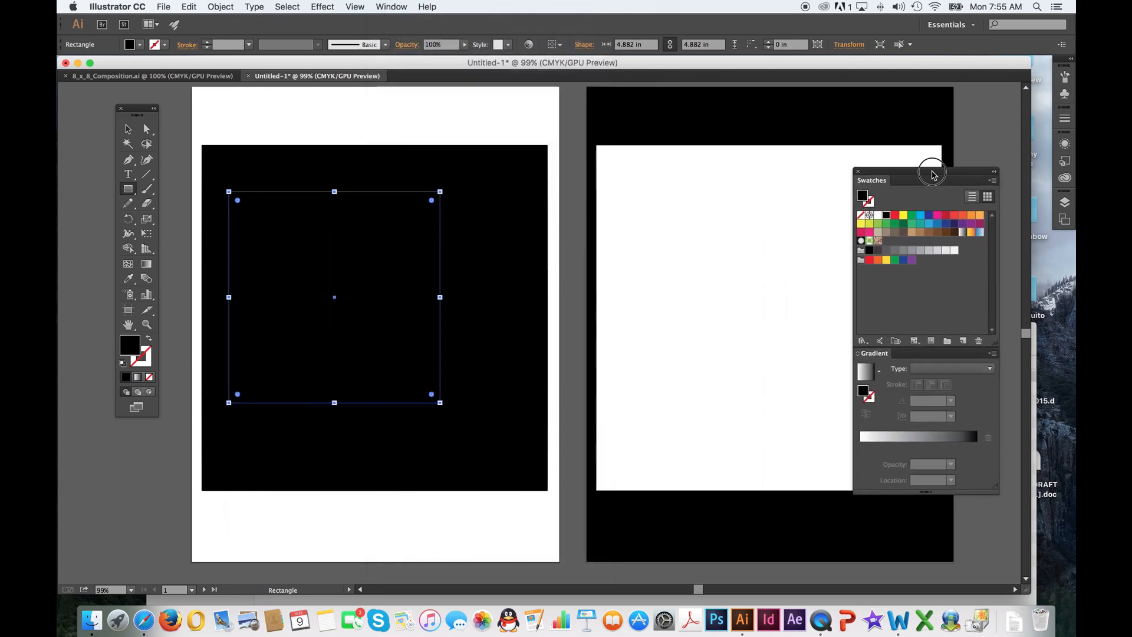
{"action": "left_click", "coordinate": [878, 214]}
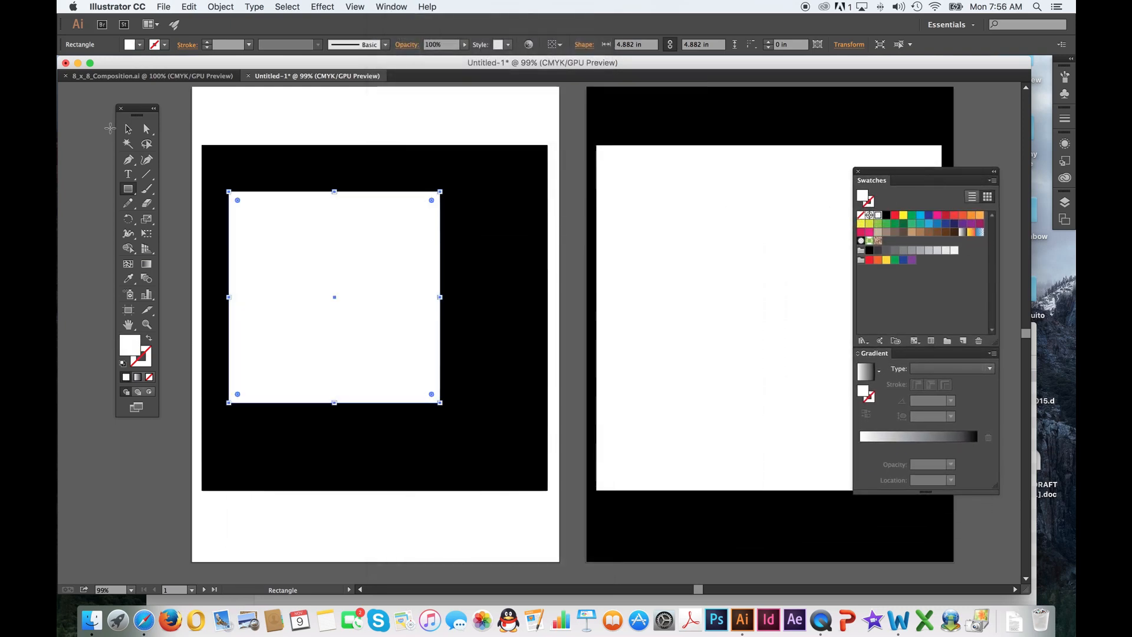
{"action": "left_click", "coordinate": [128, 129]}
{"action": "left_click", "coordinate": [175, 131]}
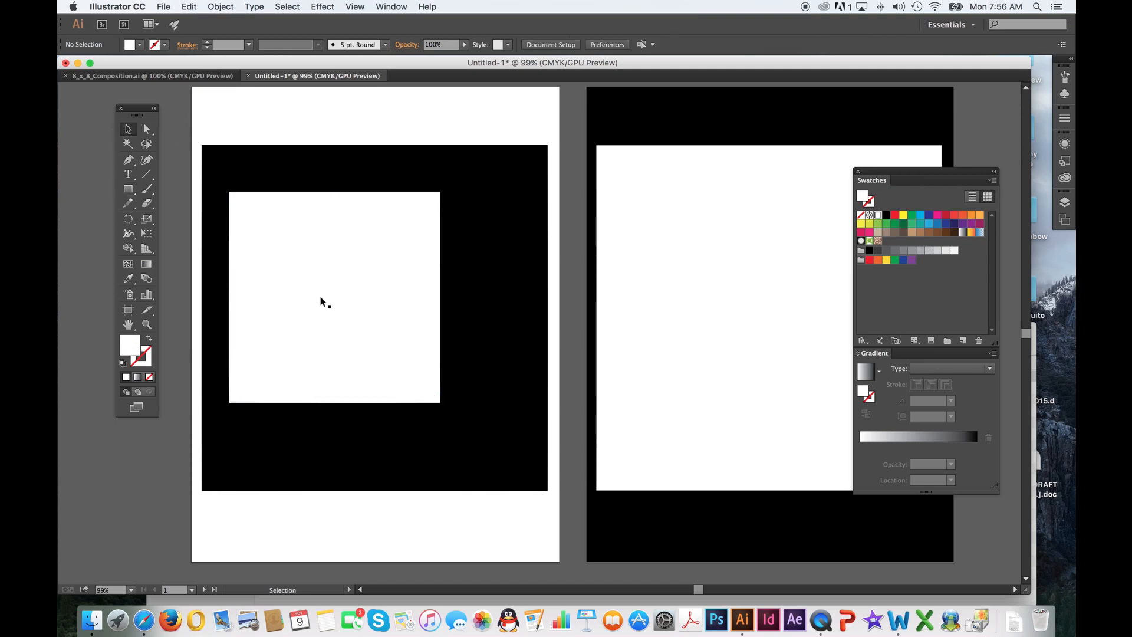
- Move the small white square slightly up and copy it straight across onto the second artboard, at about X 12.44 in
{"action": "left_click_drag", "start_coordinate": [319, 297], "coordinate": [317, 285]}
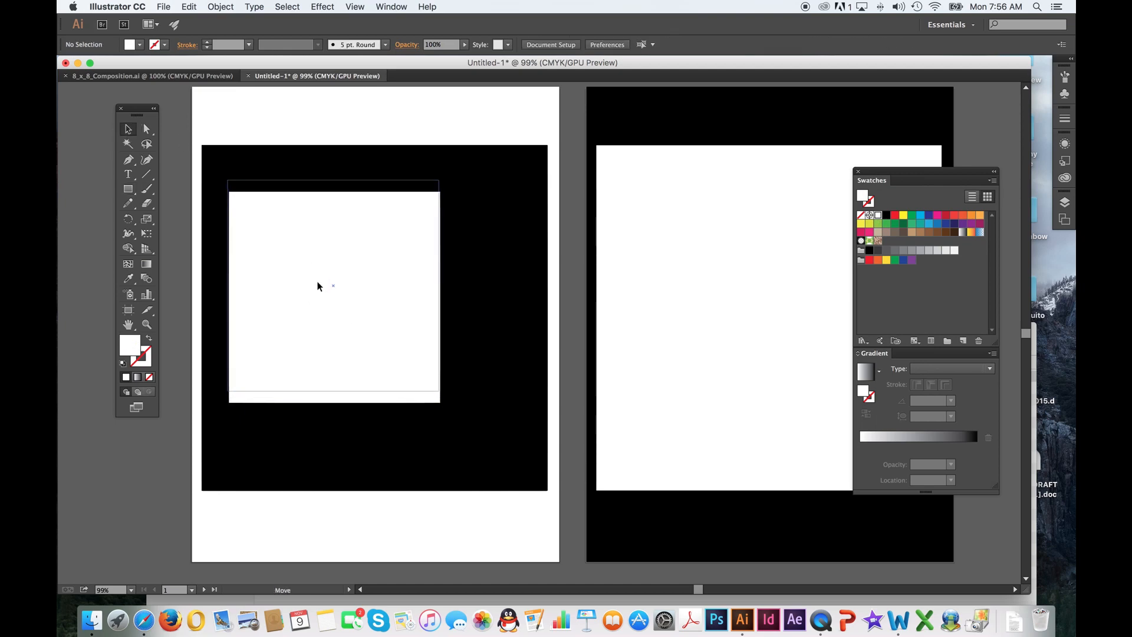
{"action": "left_click", "coordinate": [262, 238], "text": "shift"}
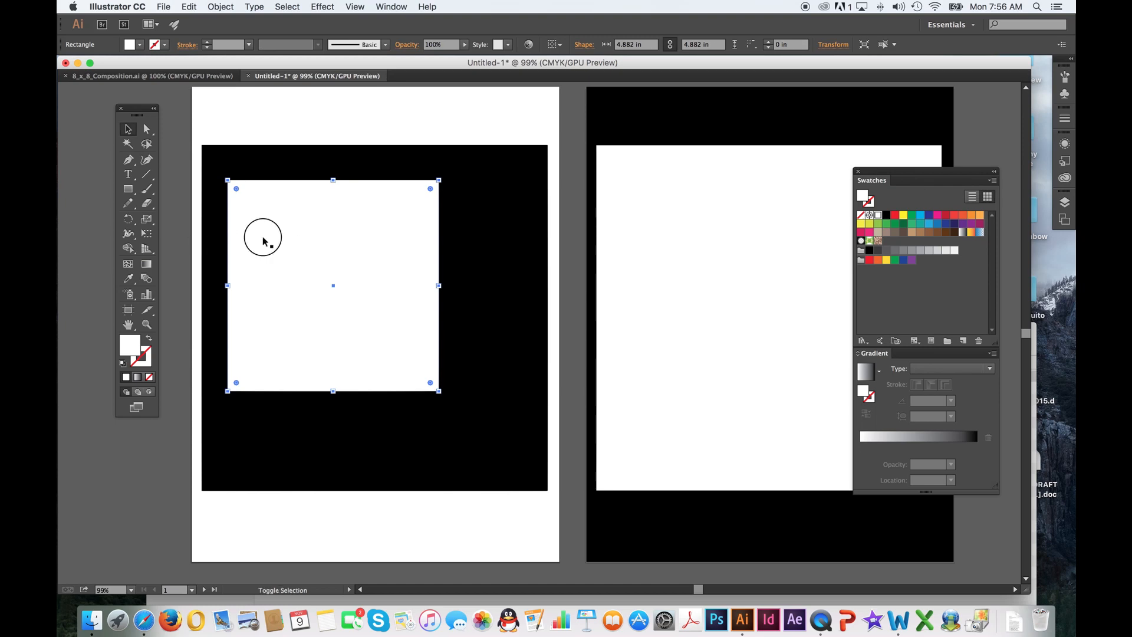
{"action": "left_click_drag", "start_coordinate": [263, 240], "coordinate": [656, 235]}
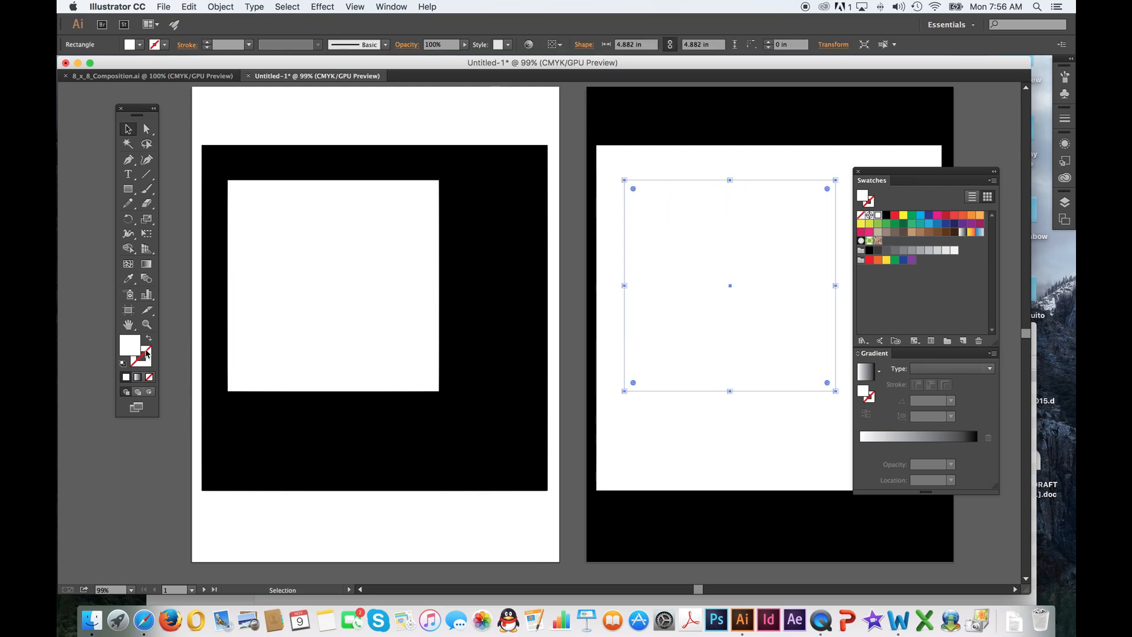
- Fill the copied square with the black swatch, move the tools and Swatches panels clear of both artboards, and deselect
{"action": "left_click", "coordinate": [886, 215]}
{"action": "left_click_drag", "start_coordinate": [904, 171], "coordinate": [1053, 177]}
{"action": "left_click_drag", "start_coordinate": [142, 110], "coordinate": [116, 109]}
{"action": "left_click", "coordinate": [103, 322]}
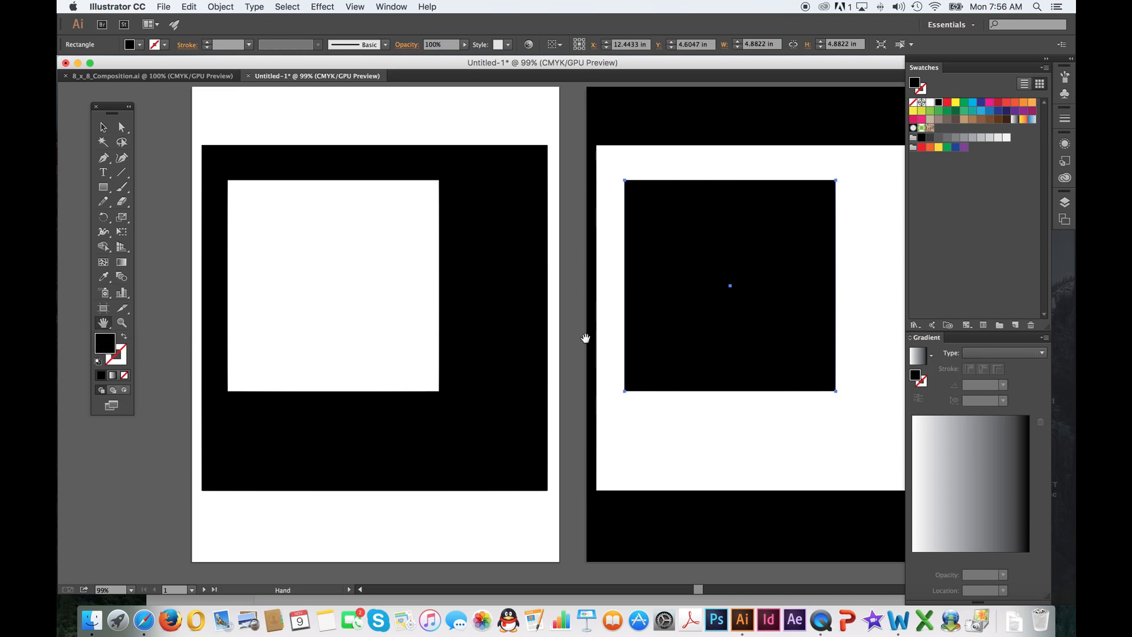
{"action": "left_click_drag", "start_coordinate": [652, 334], "coordinate": [604, 345]}
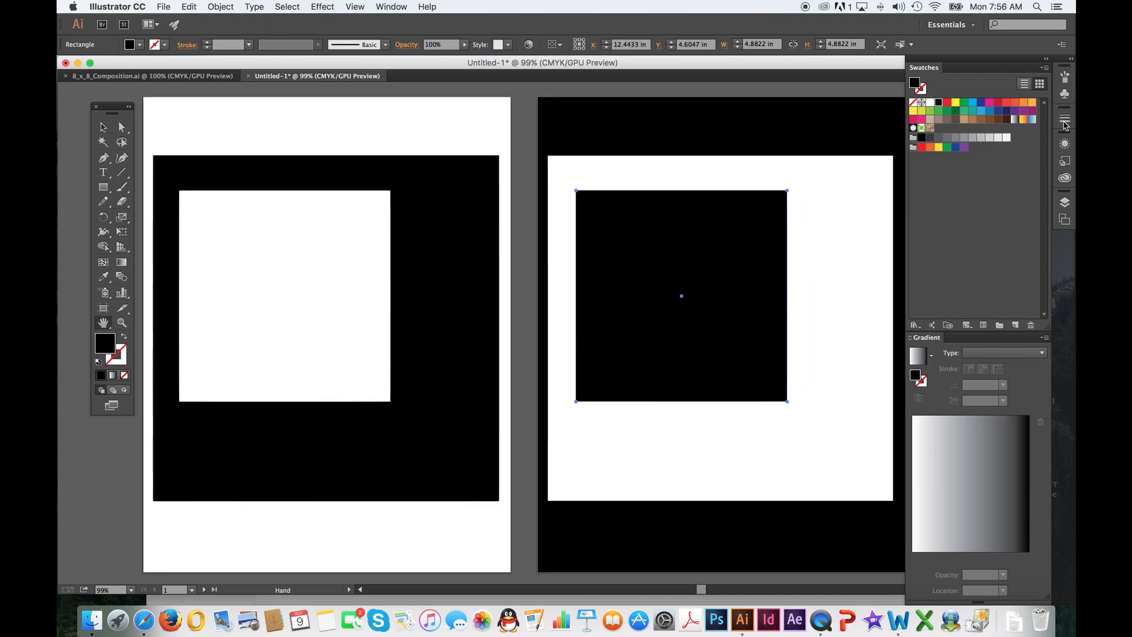
{"action": "left_click_drag", "start_coordinate": [945, 67], "coordinate": [1007, 77]}
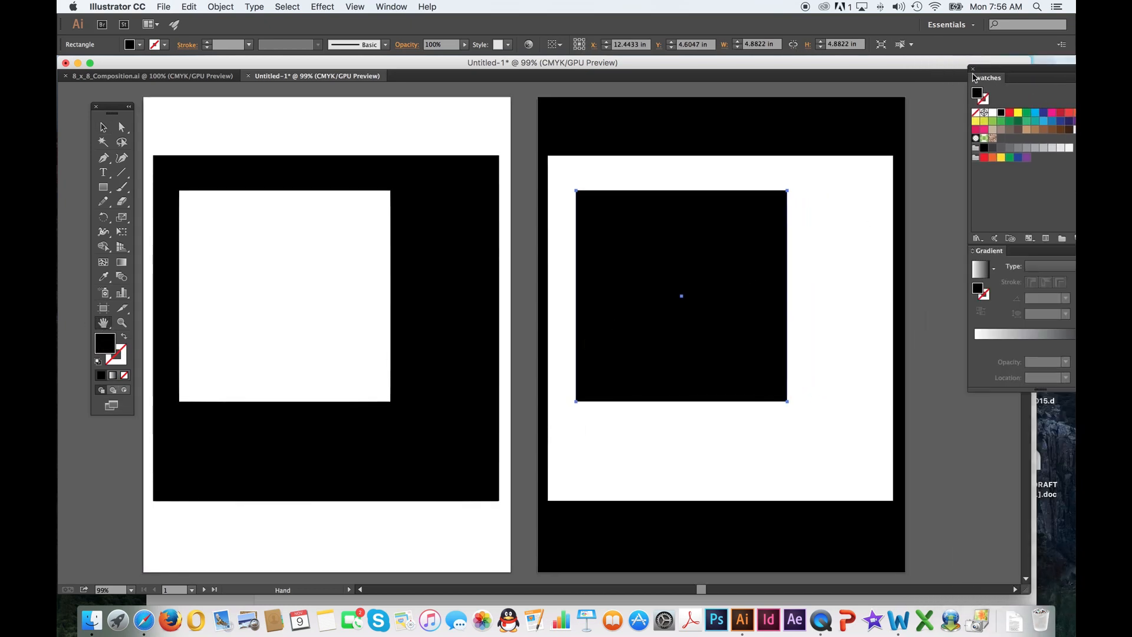
{"action": "left_click_drag", "start_coordinate": [398, 232], "coordinate": [420, 228]}
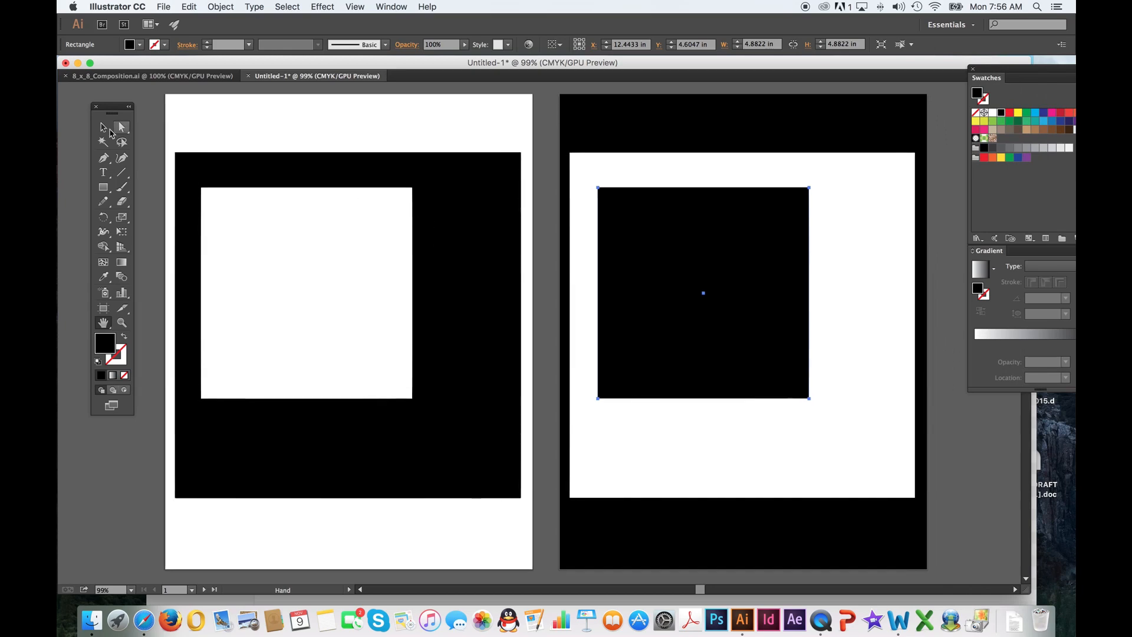
{"action": "left_click", "coordinate": [103, 127]}
{"action": "left_click", "coordinate": [159, 130]}
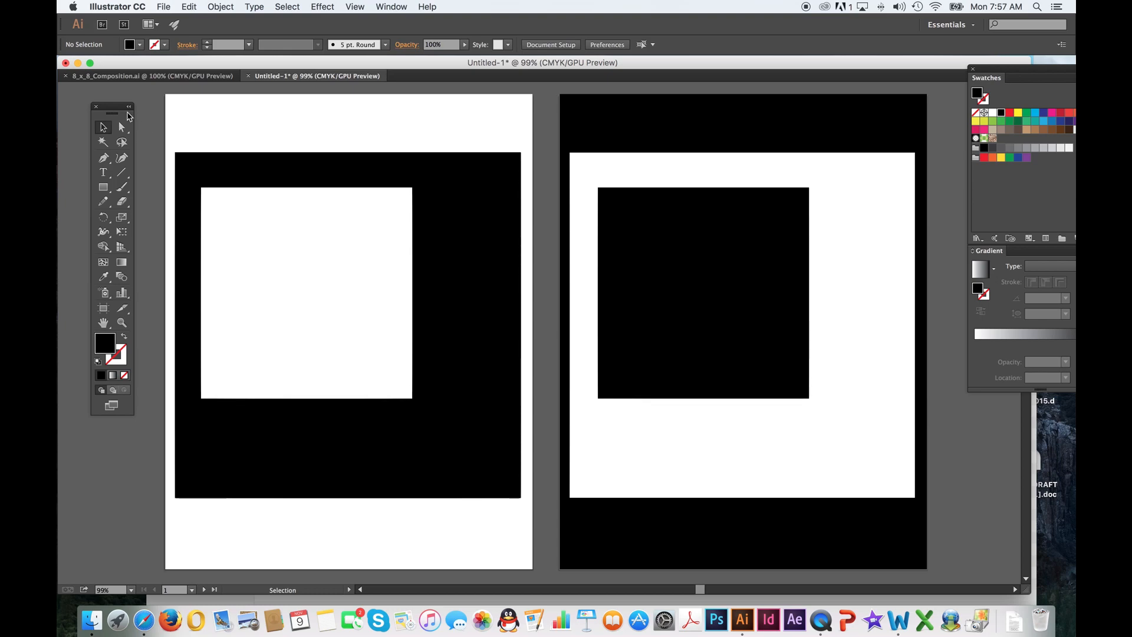
{"action": "left_click_drag", "start_coordinate": [116, 111], "coordinate": [115, 108]}
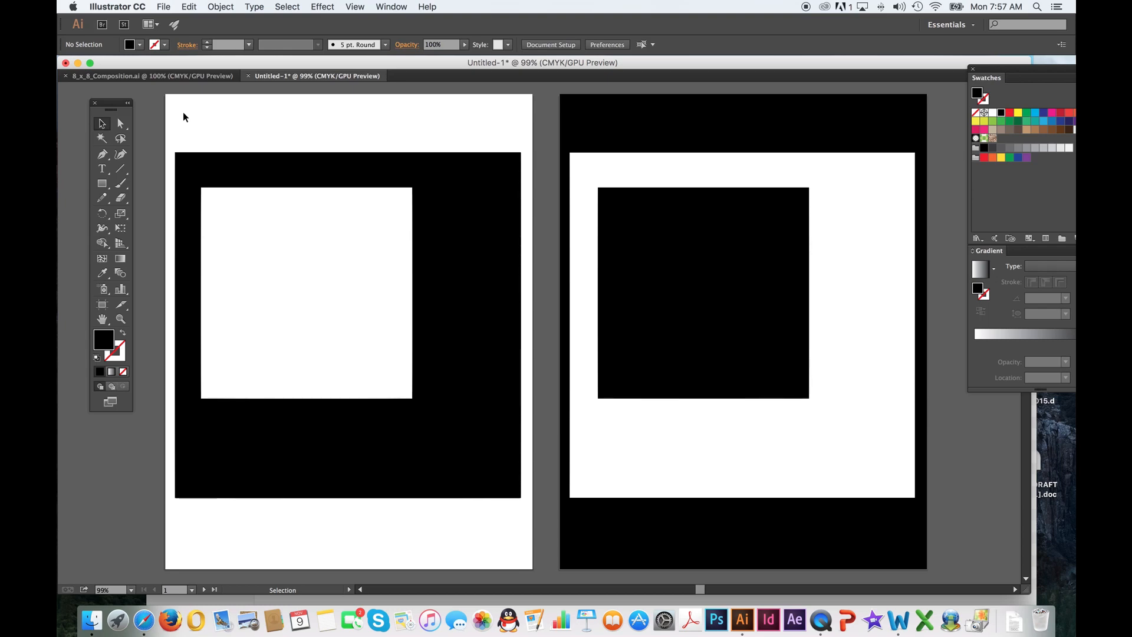
{"action": "left_click", "coordinate": [821, 620]}
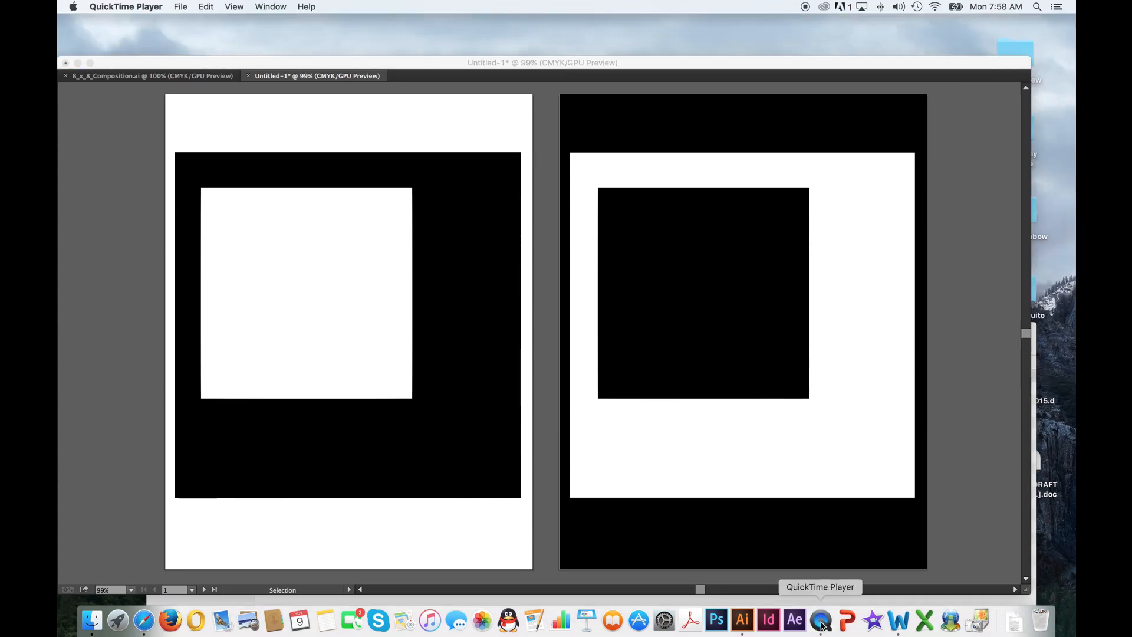
{"action": "key", "text": "super+q"}
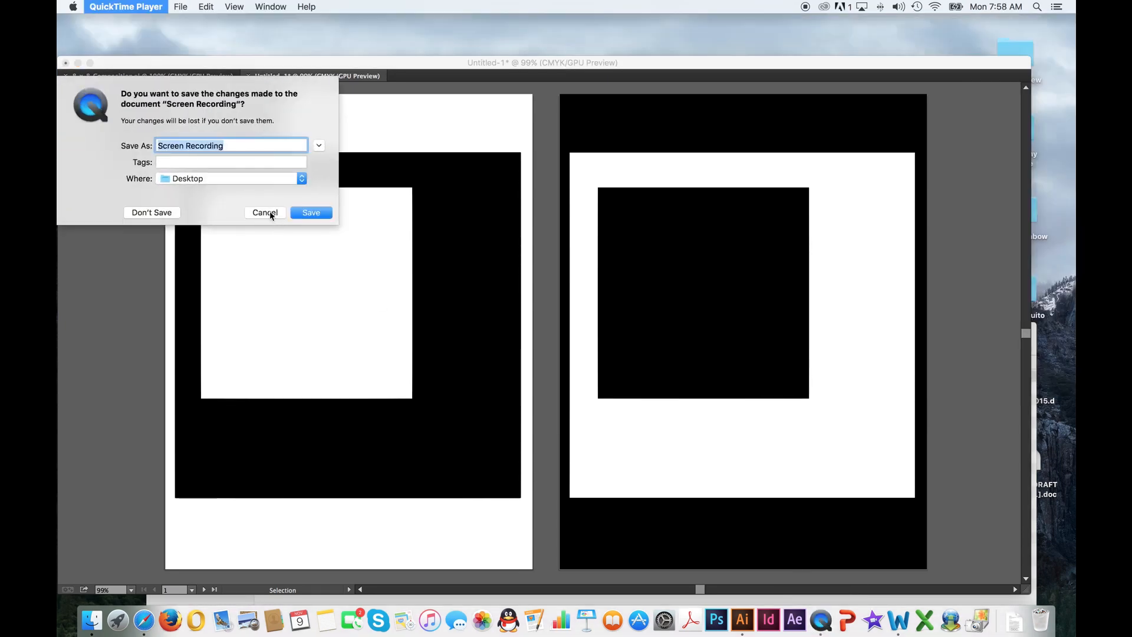